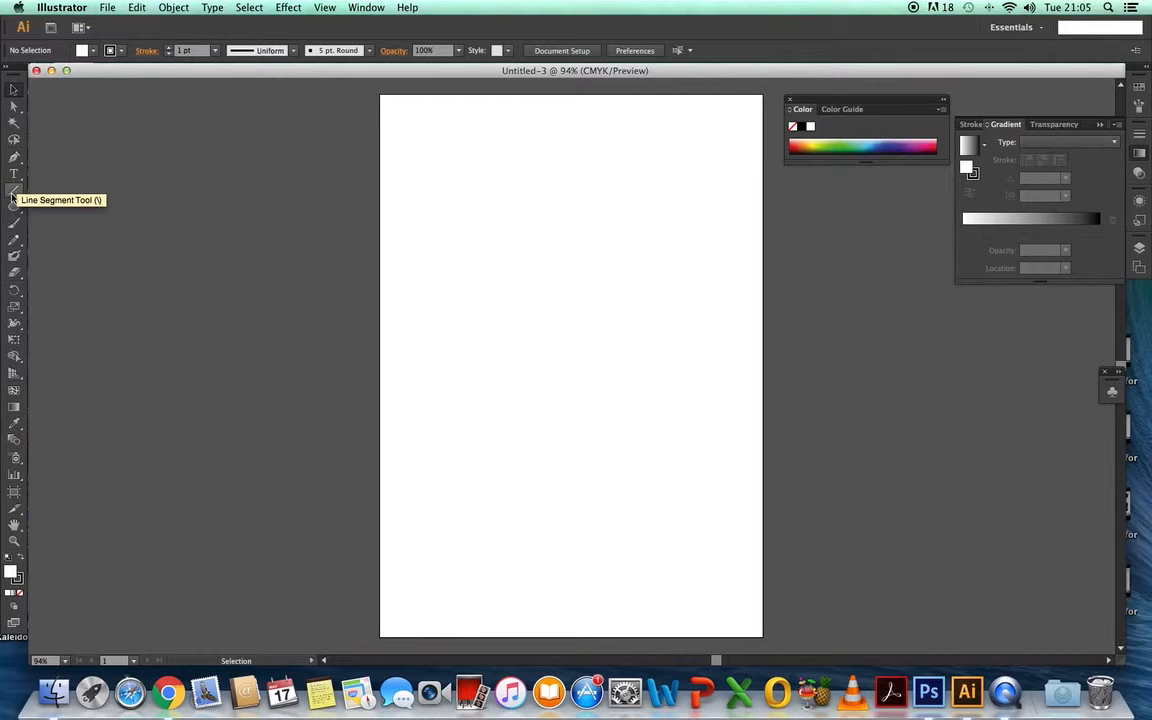
pyautogui.click(20, 196)
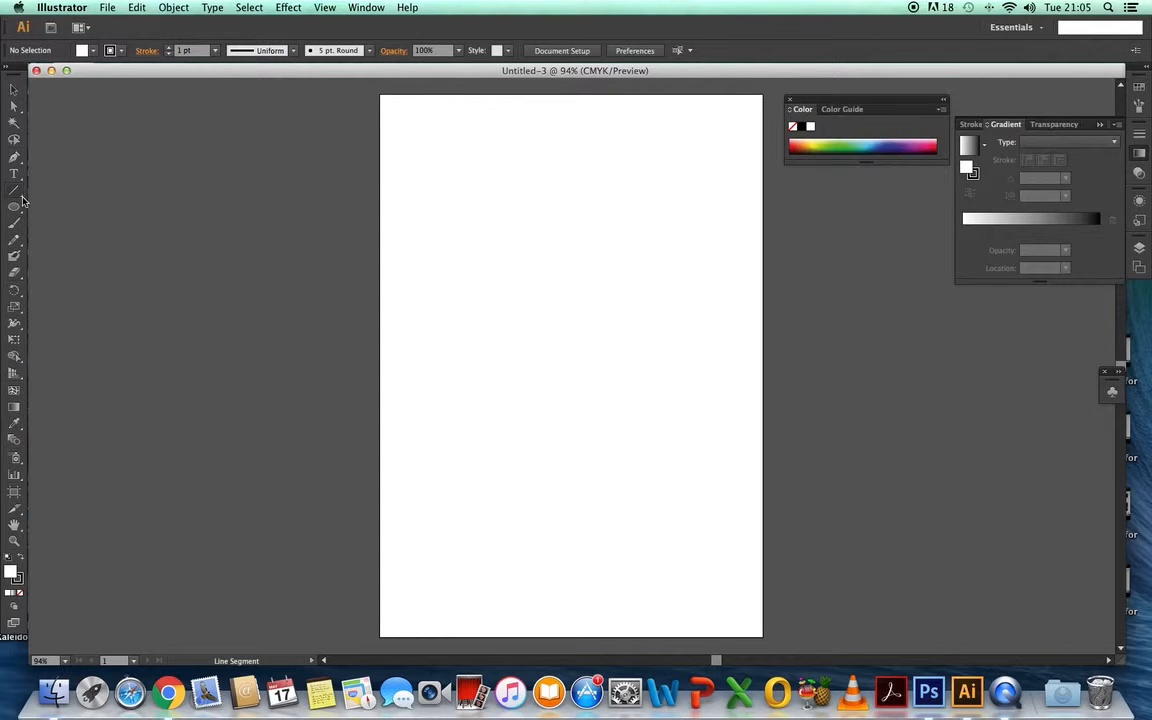
pyautogui.doubleClick(20, 197)
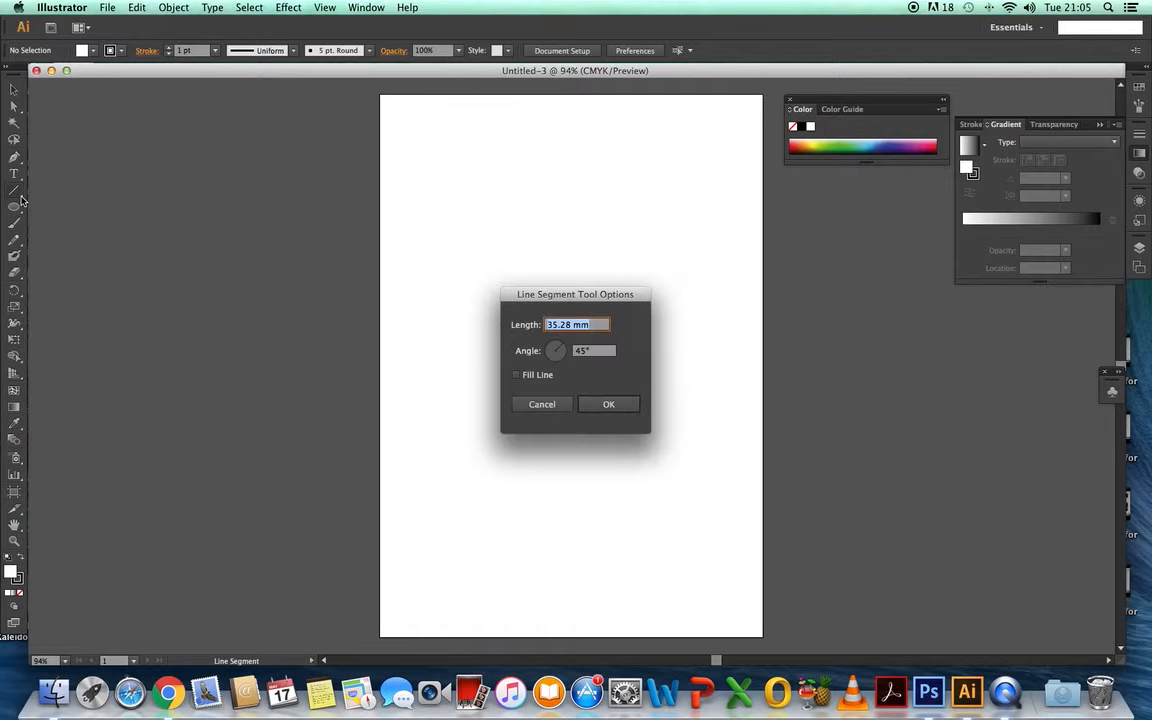
pyautogui.click(547, 406)
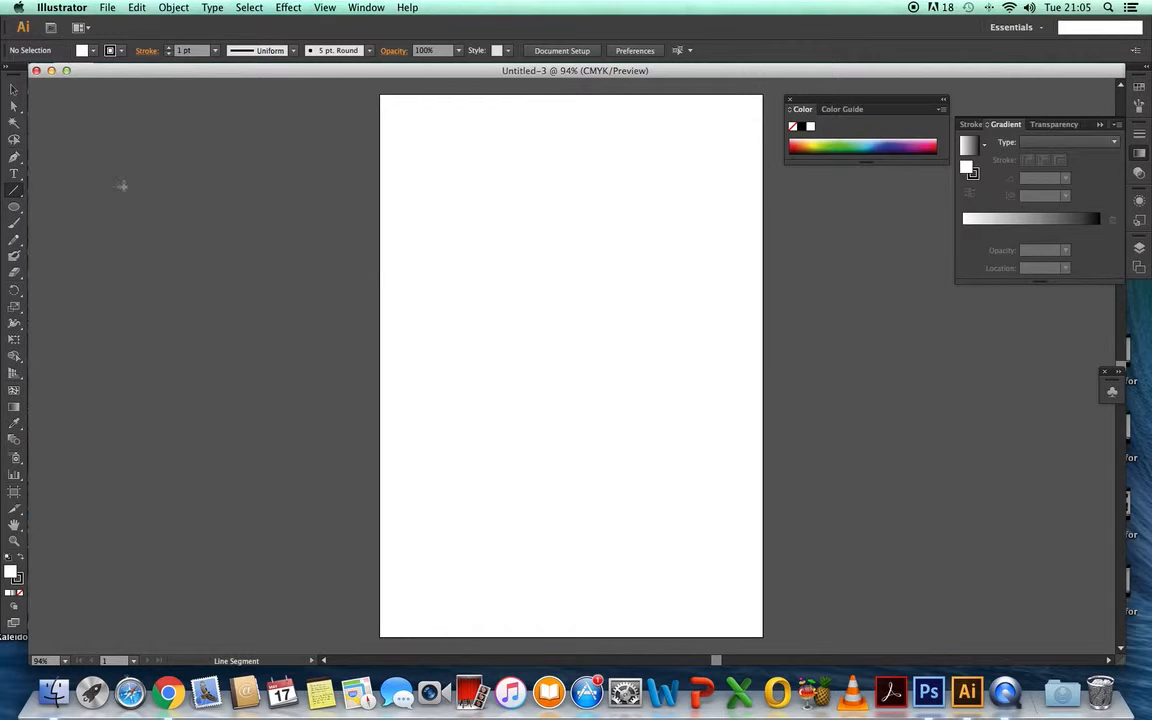
# - Configure the Polar Grid tool with 7 concentric dividers and no radial dividers
pyautogui.click(16, 194)
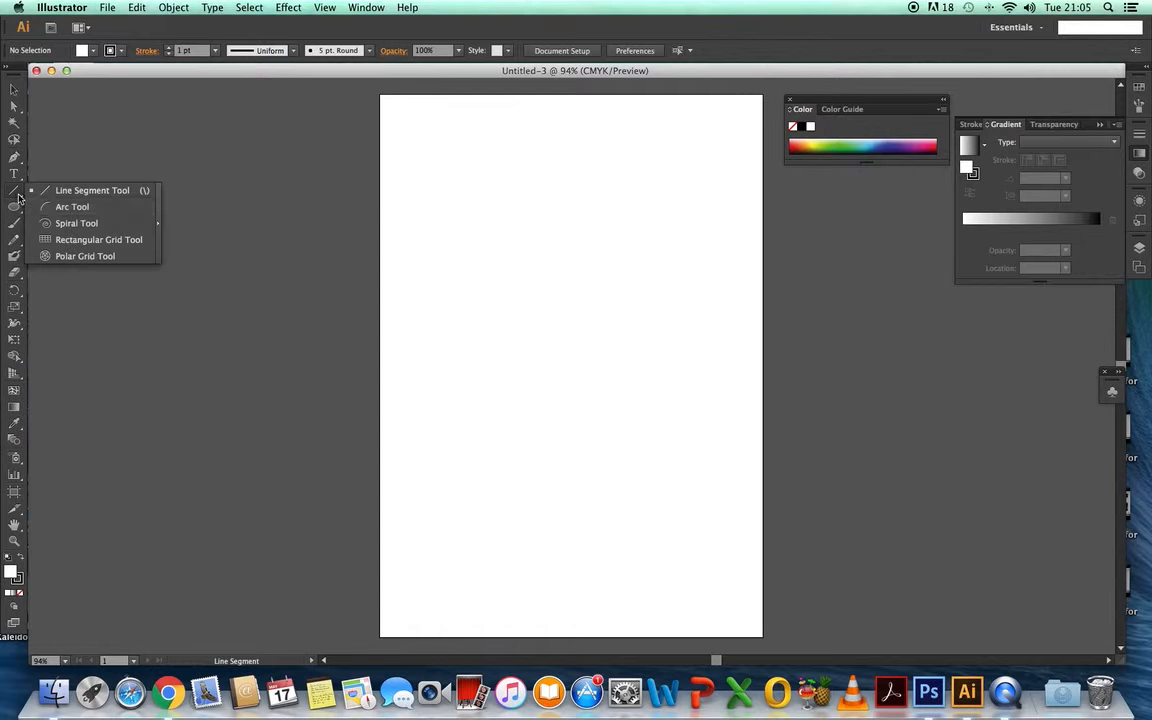
pyautogui.click(88, 257)
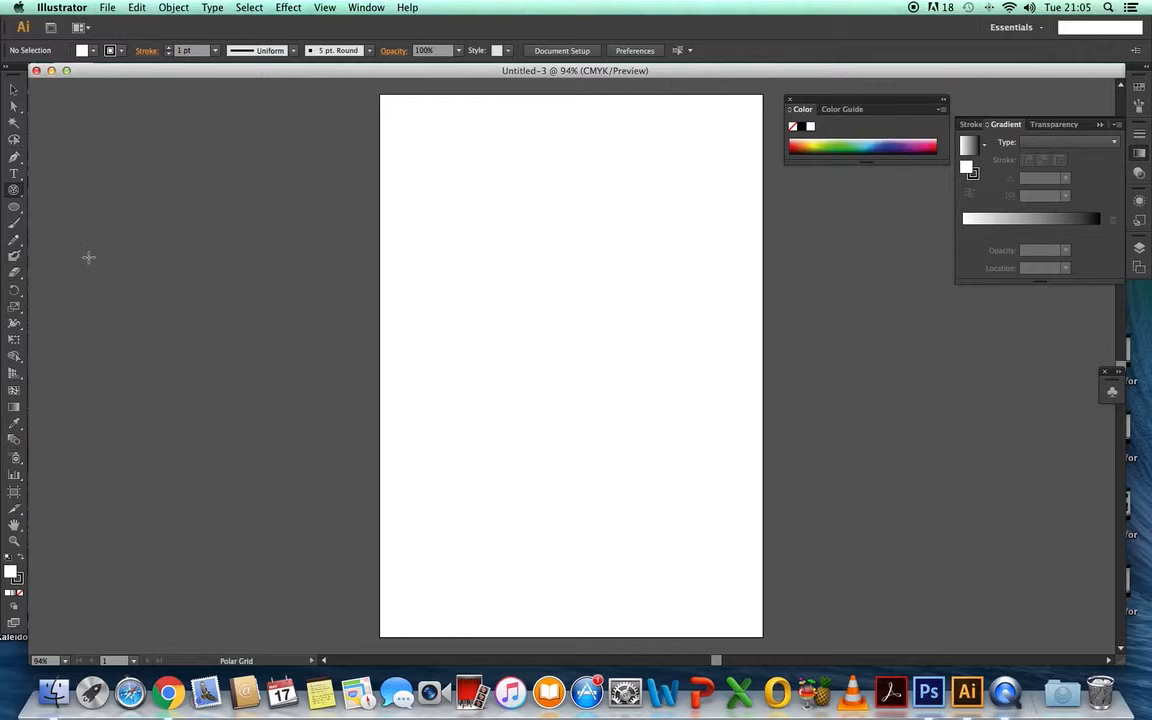
pyautogui.doubleClick(15, 192)
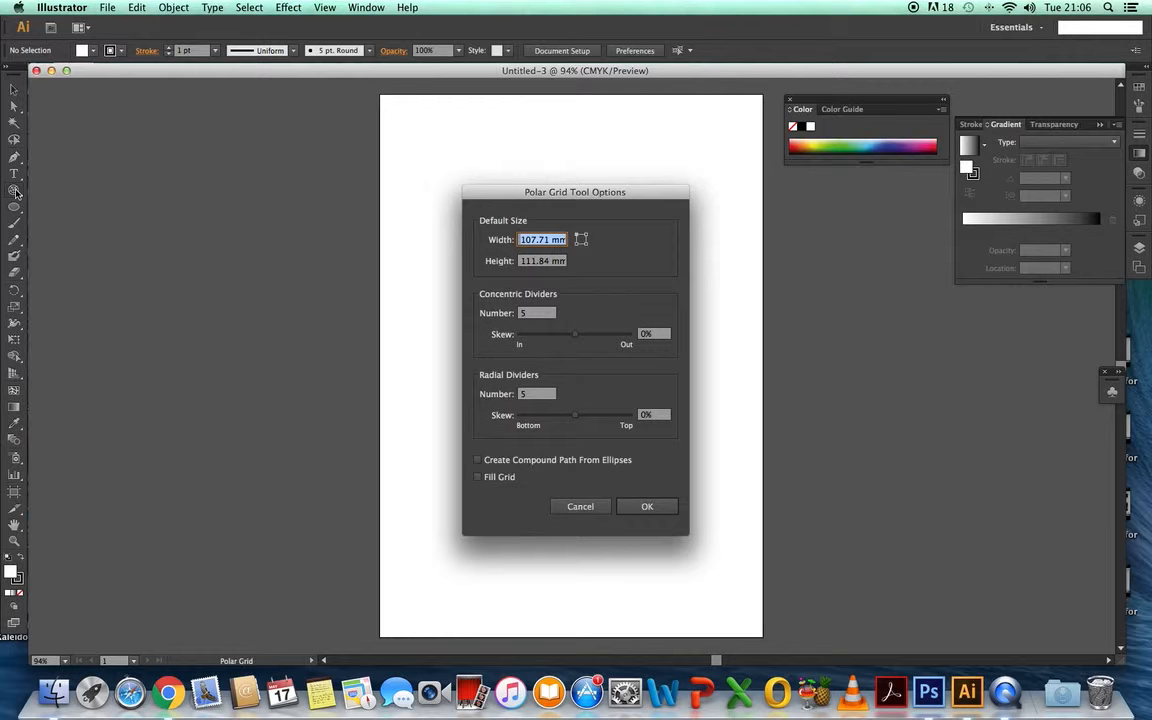
pyautogui.click(529, 314)
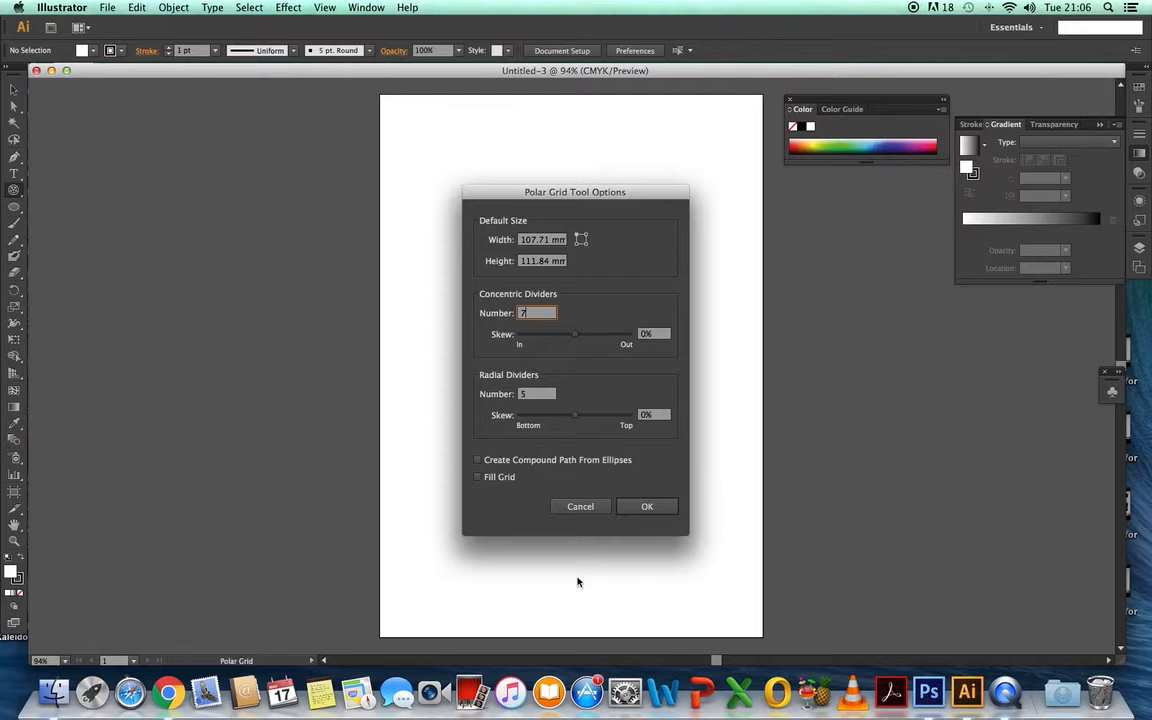
pyautogui.click(530, 397)
pyautogui.click(647, 506)
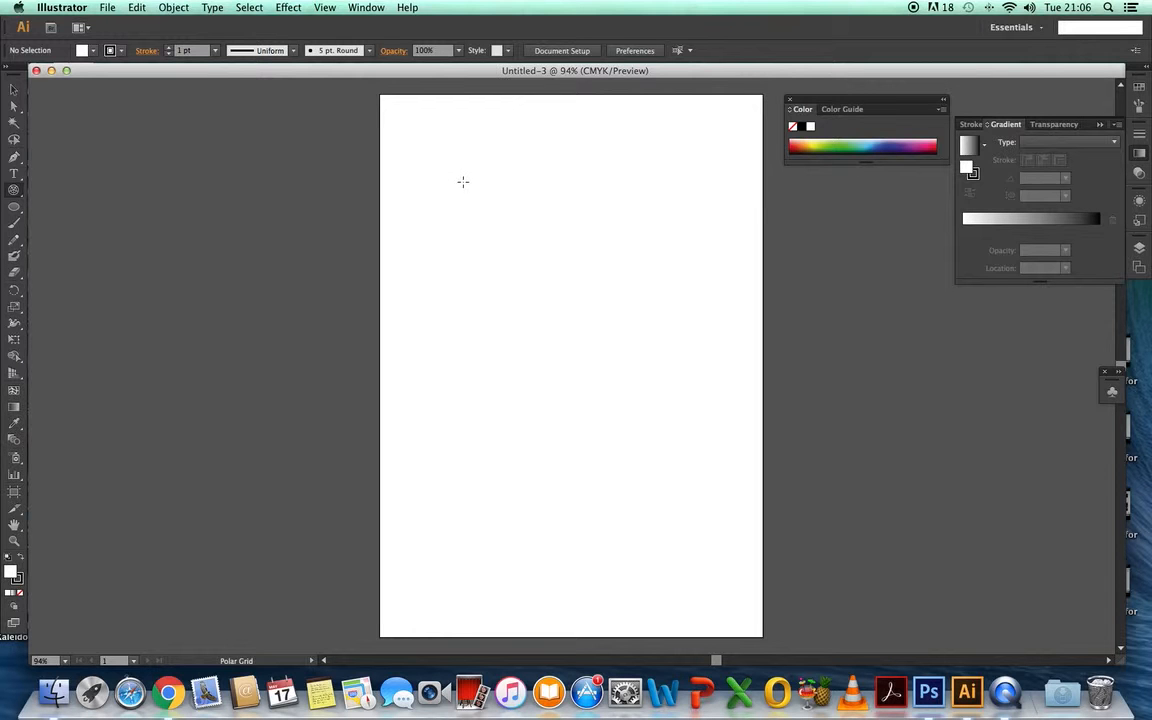
# - Draw a circular polar grid about 119 mm across in the artboard's upper half and give it a 7 pt stroke
pyautogui.moveTo(463, 187); pyautogui.dragTo(678, 403)
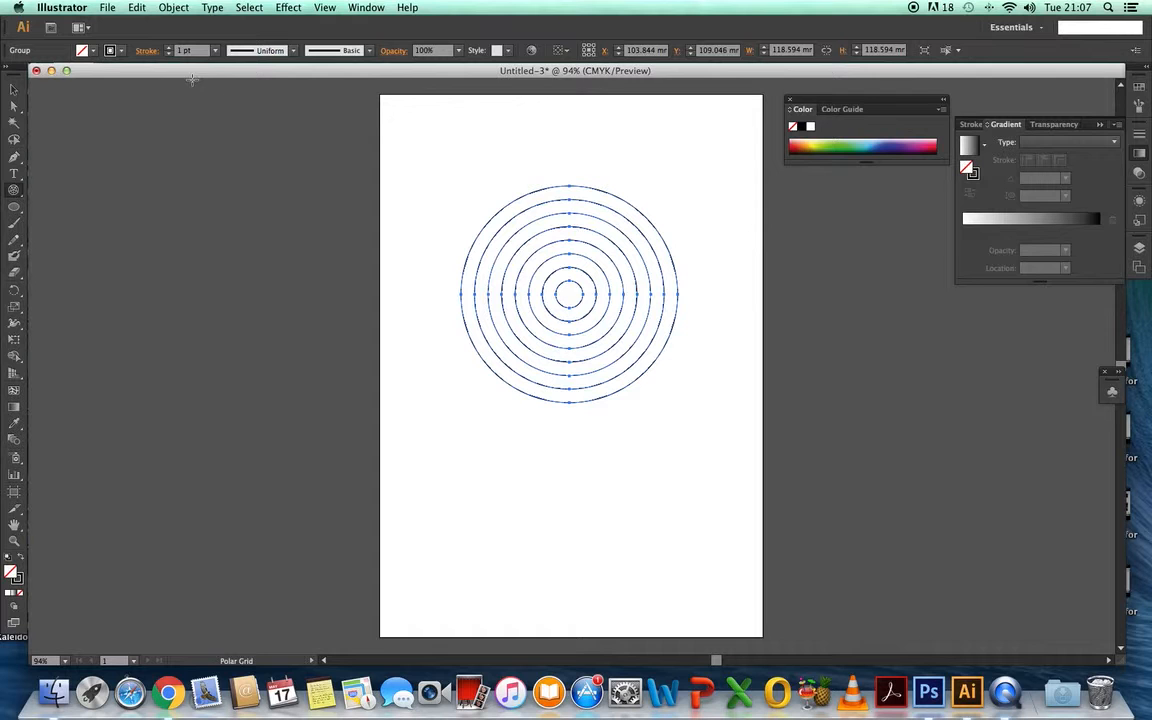
pyautogui.click(216, 52)
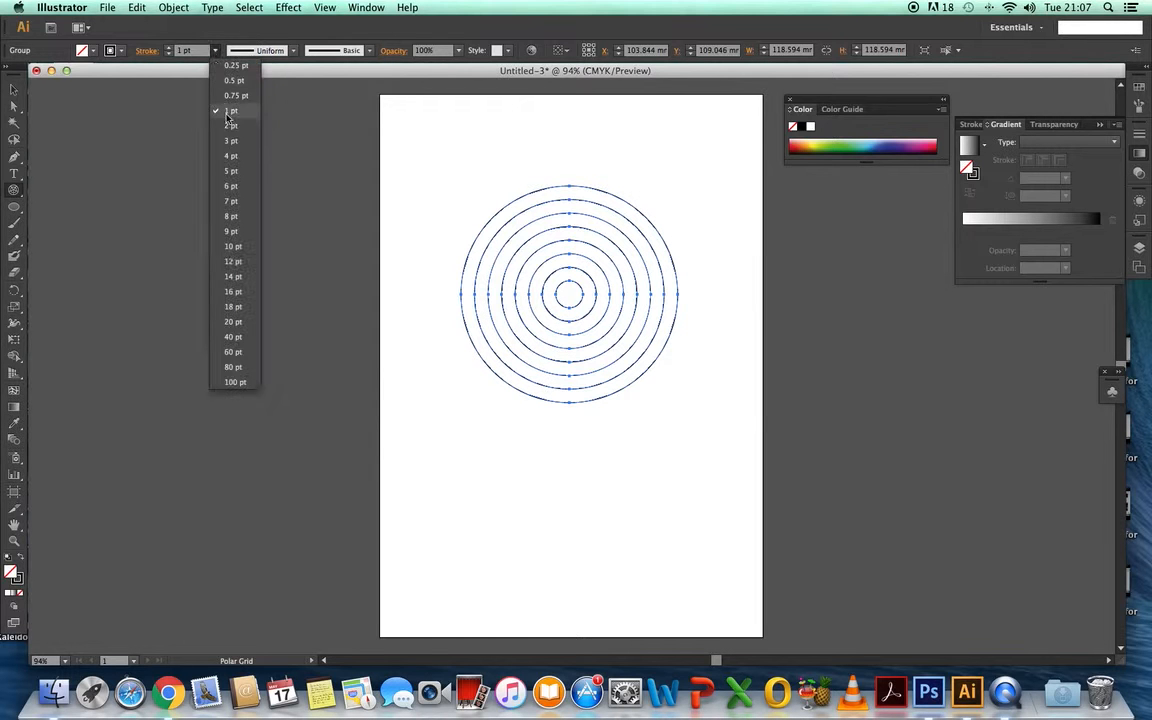
pyautogui.click(233, 202)
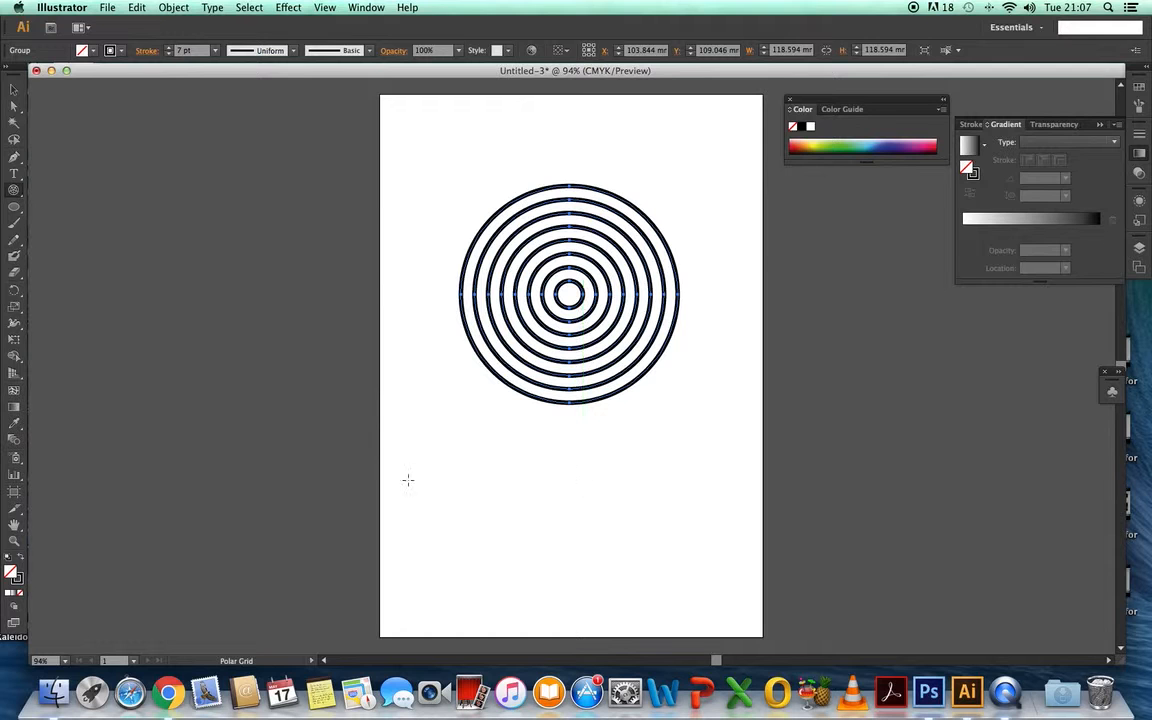
# - Set the concentric circles' stroke weight back to 1 pt and reapply 7 pt
pyautogui.click(213, 50)
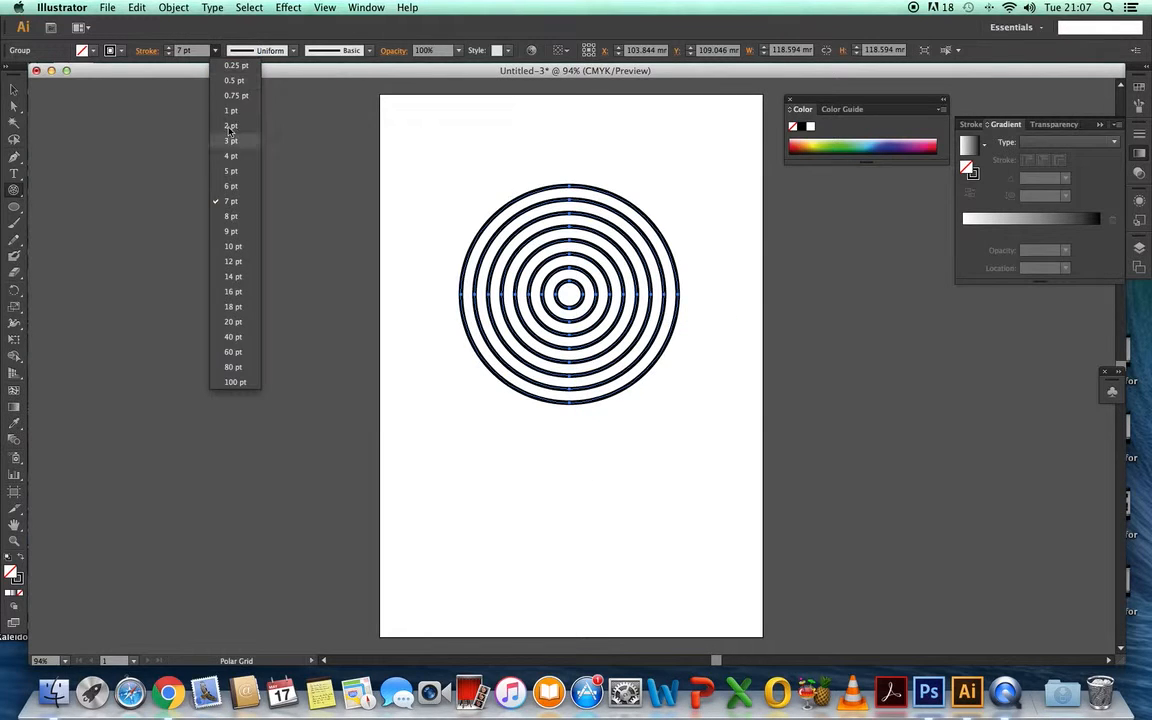
pyautogui.click(231, 110)
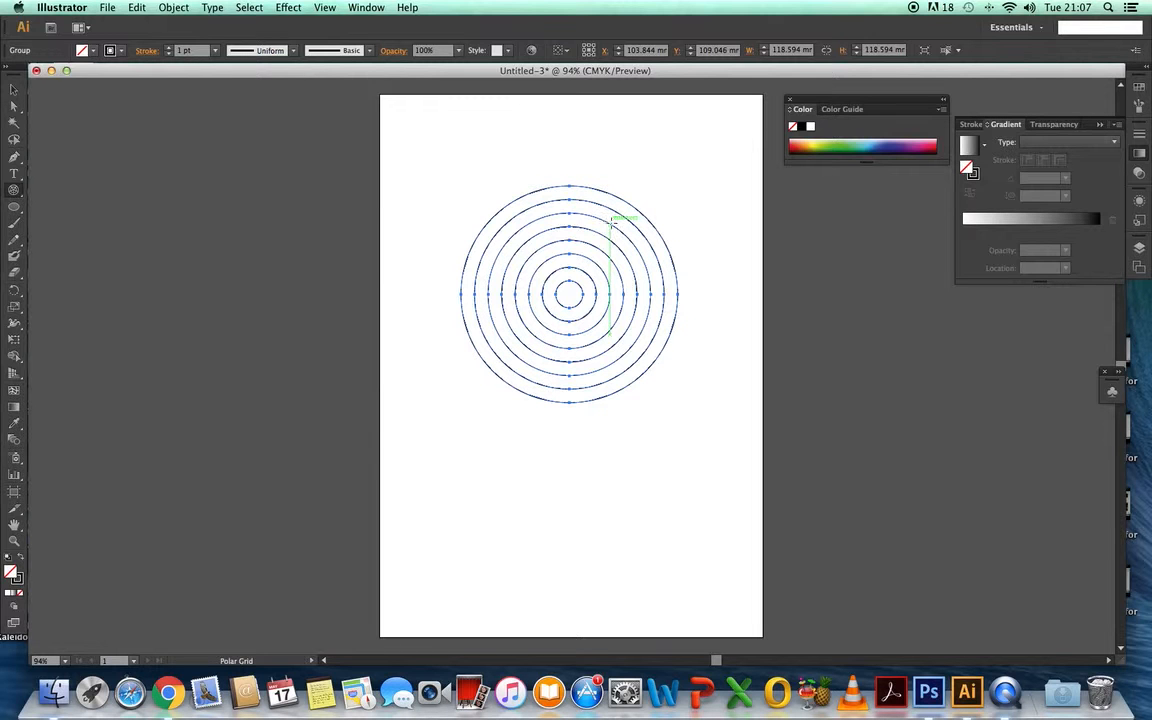
pyautogui.click(14, 92)
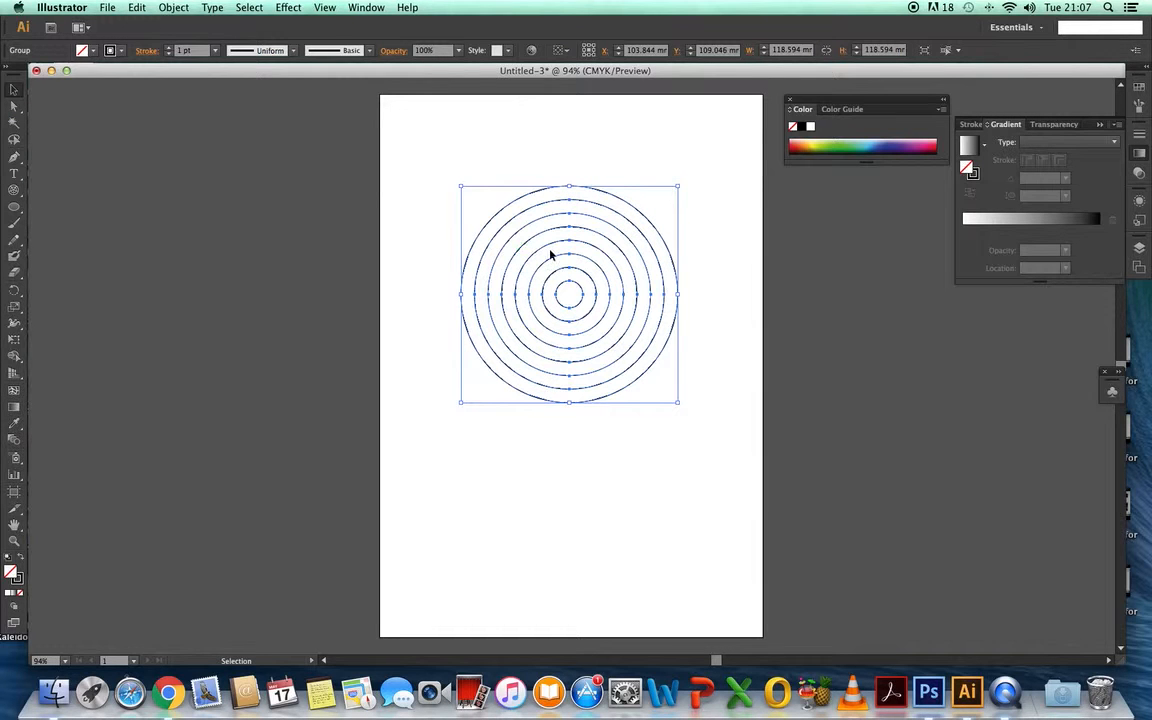
pyautogui.click(215, 50)
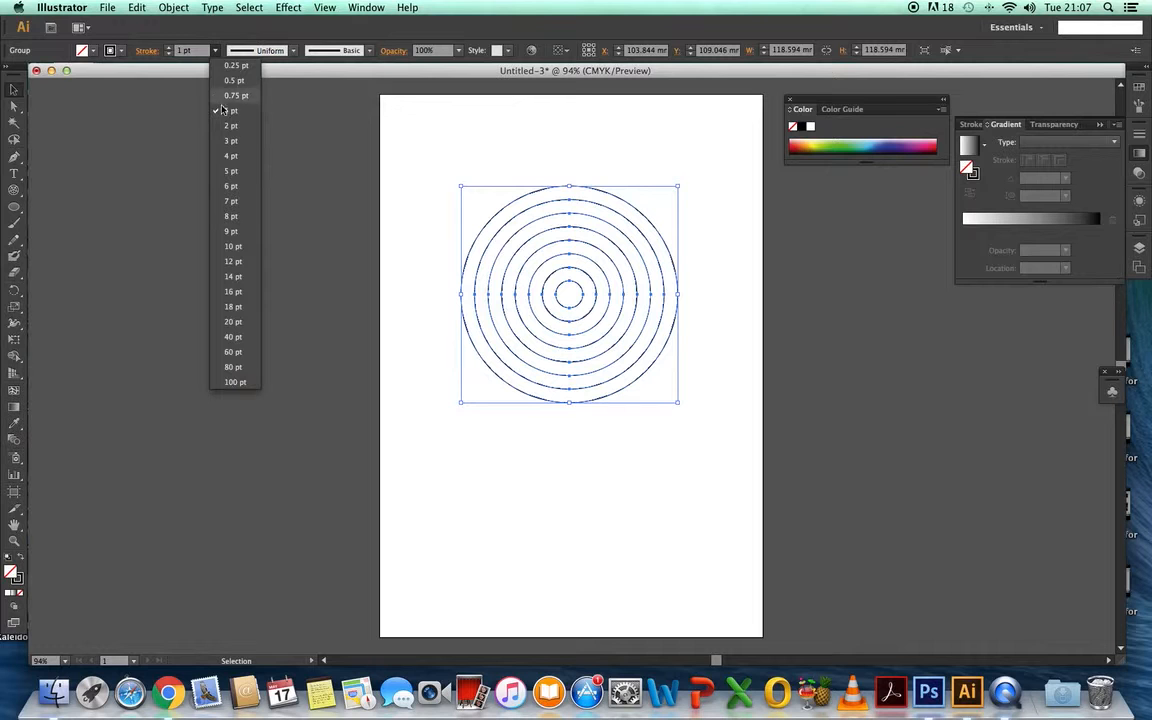
pyautogui.click(232, 201)
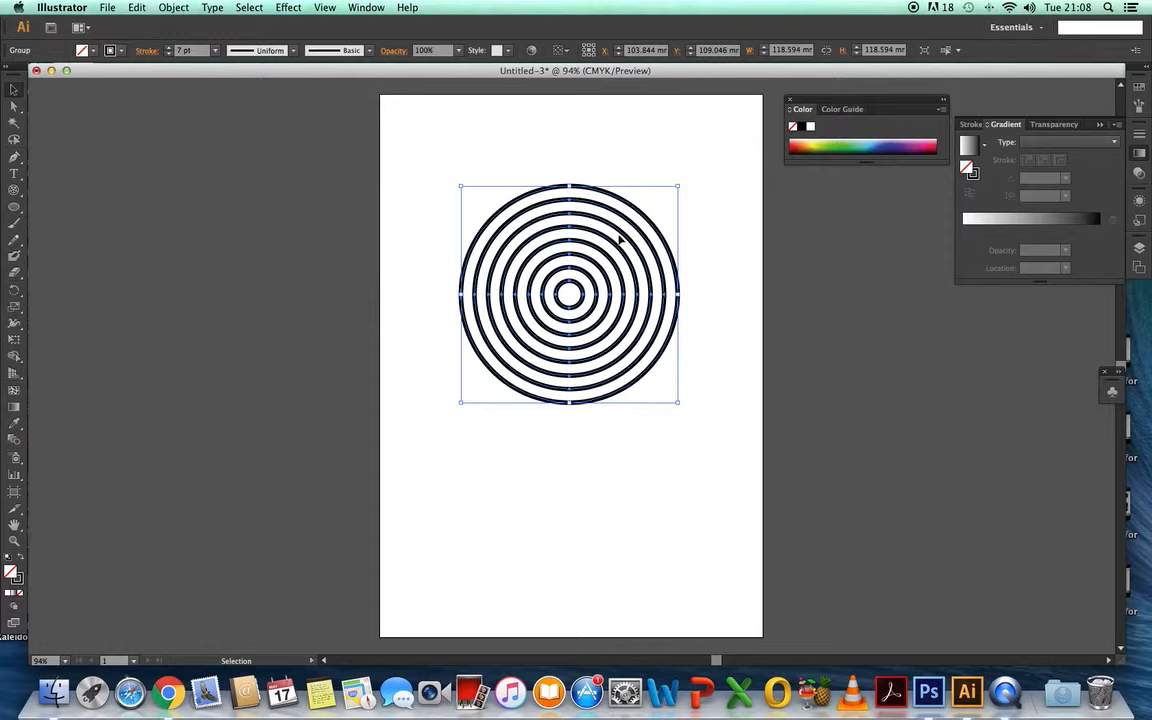
# - Examine the file formats offered for exporting the artwork, and leave the export without saving
pyautogui.click(108, 8)
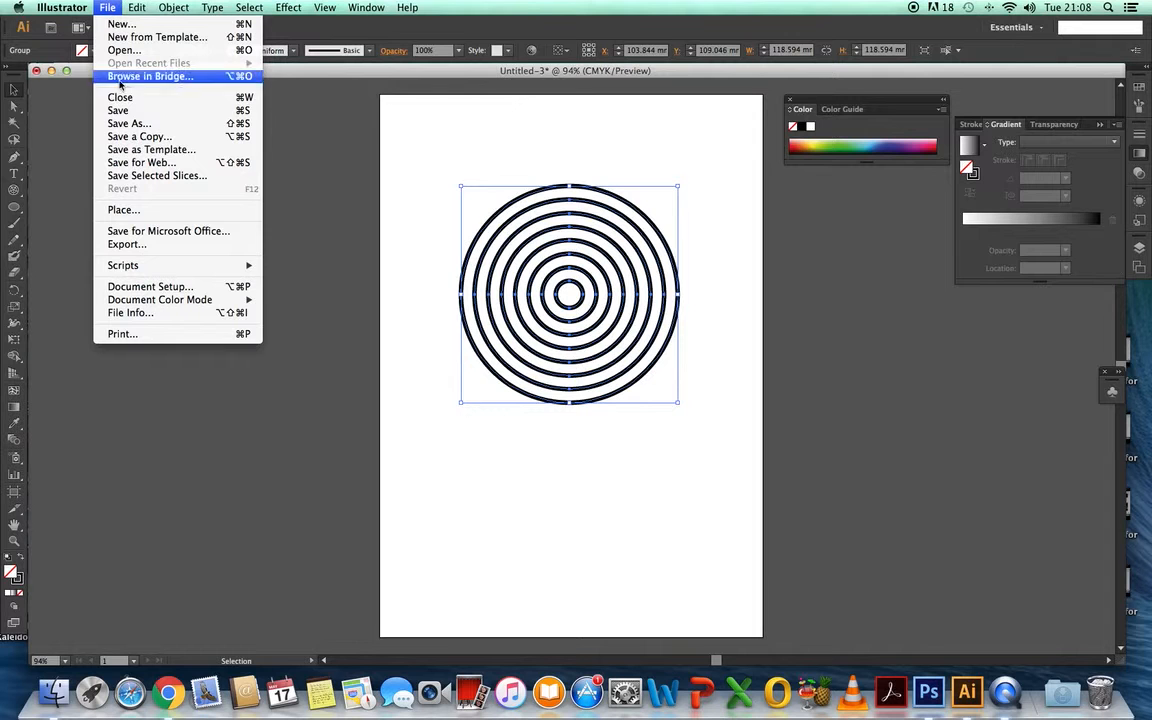
pyautogui.click(142, 250)
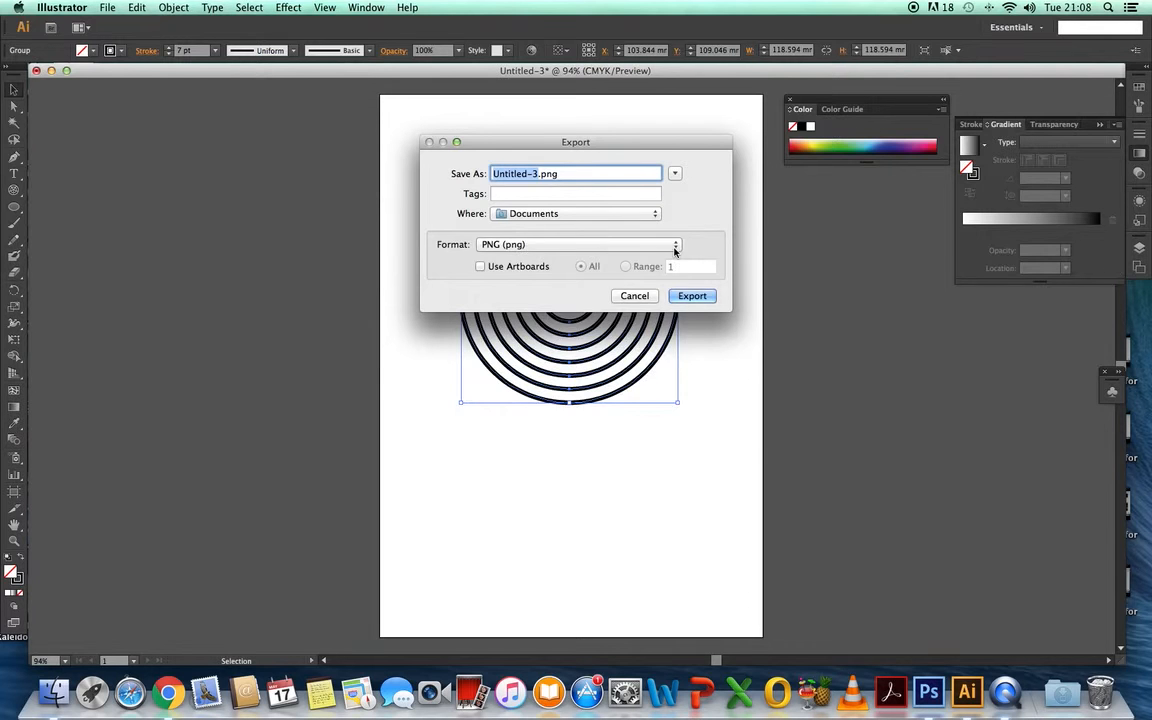
pyautogui.click(674, 246)
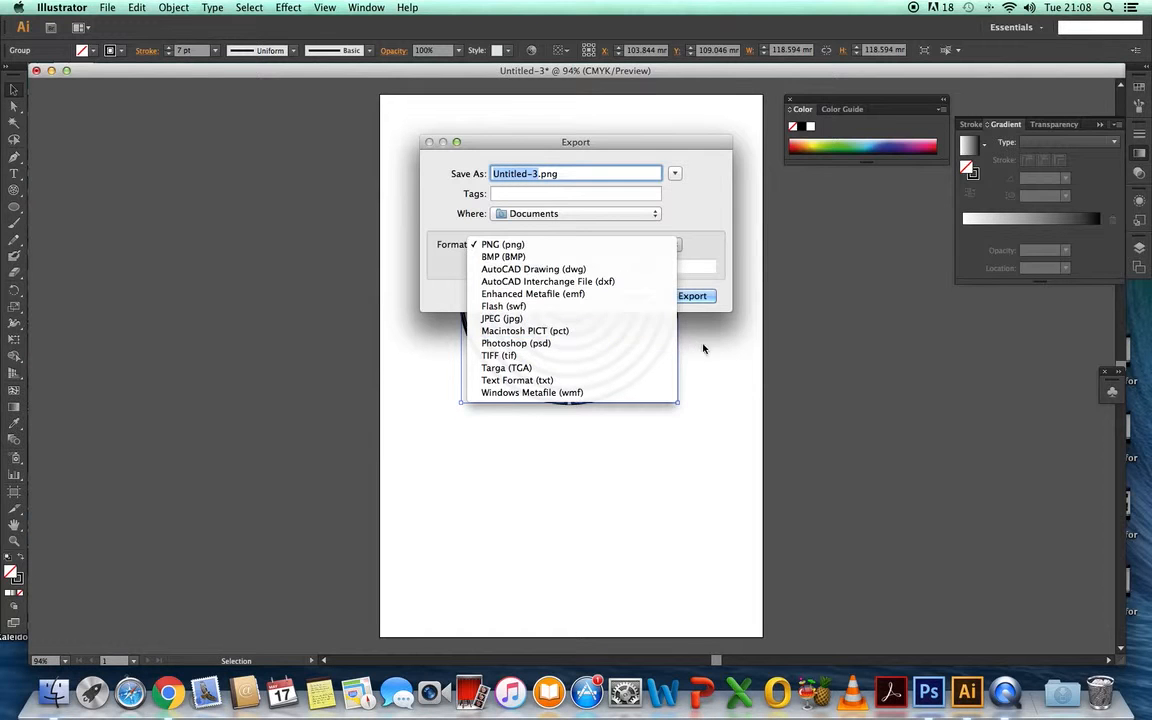
pyautogui.click(753, 421)
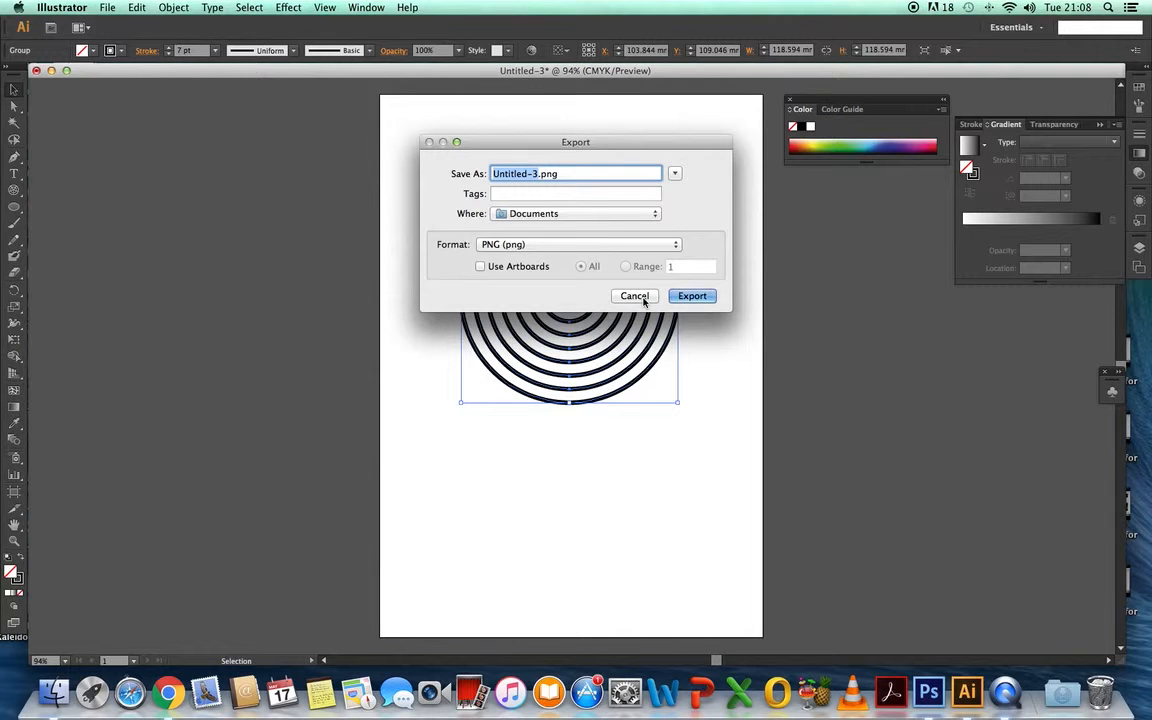
pyautogui.click(636, 296)
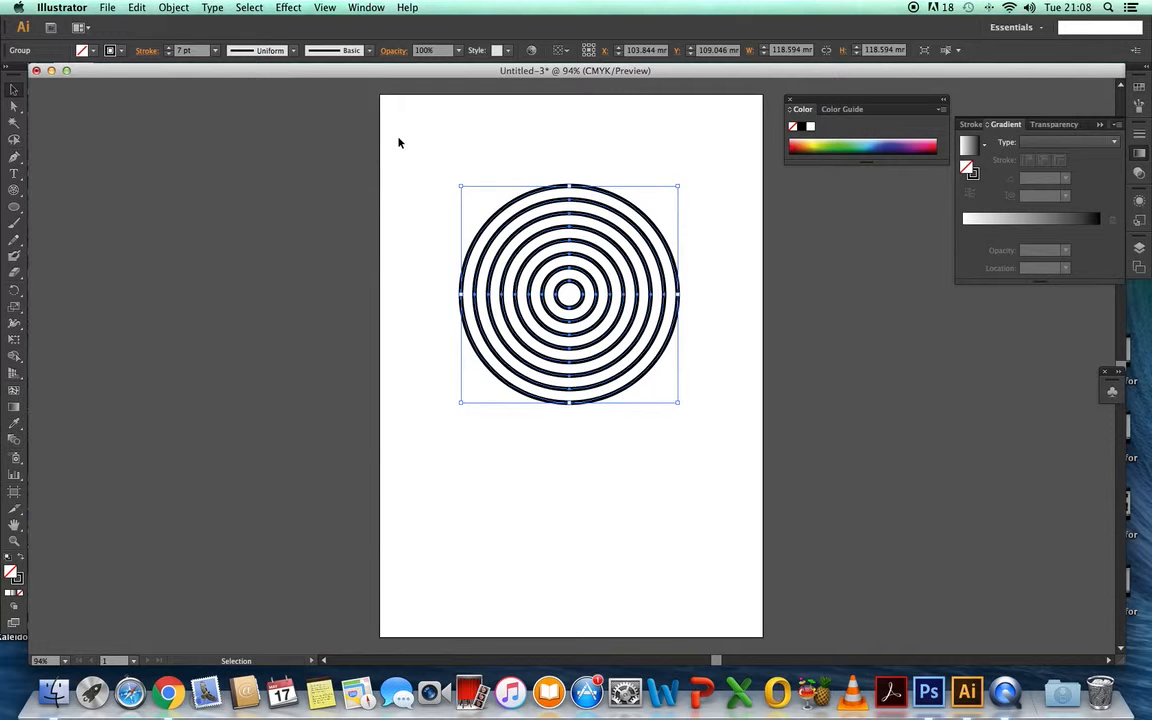
# - Delete the concentric circles and shrink the document window to uncover the desktop
pyautogui.press('Delete')
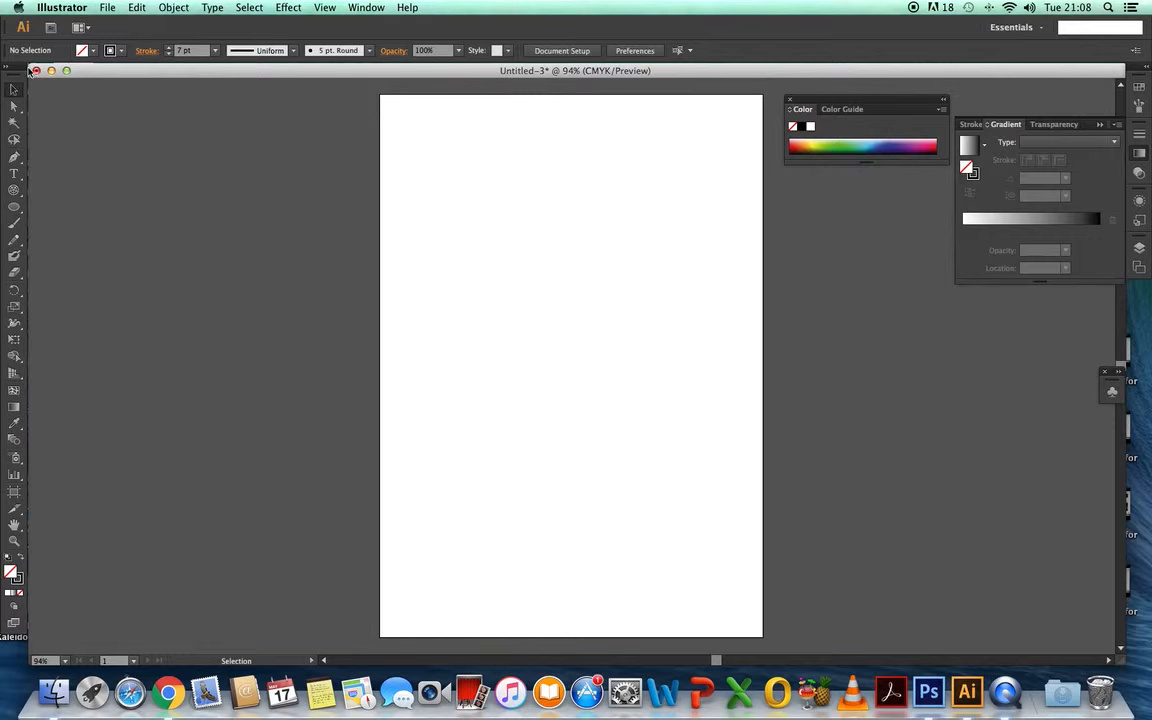
pyautogui.moveTo(30, 64); pyautogui.dragTo(421, 404)
pyautogui.moveTo(642, 416); pyautogui.dragTo(334, 161)
# - Switch to Finder and browse the 2015-2016 folder inside Lacie Hard Drive on the LACIE SHARE drive
pyautogui.doubleClick(1032, 422)
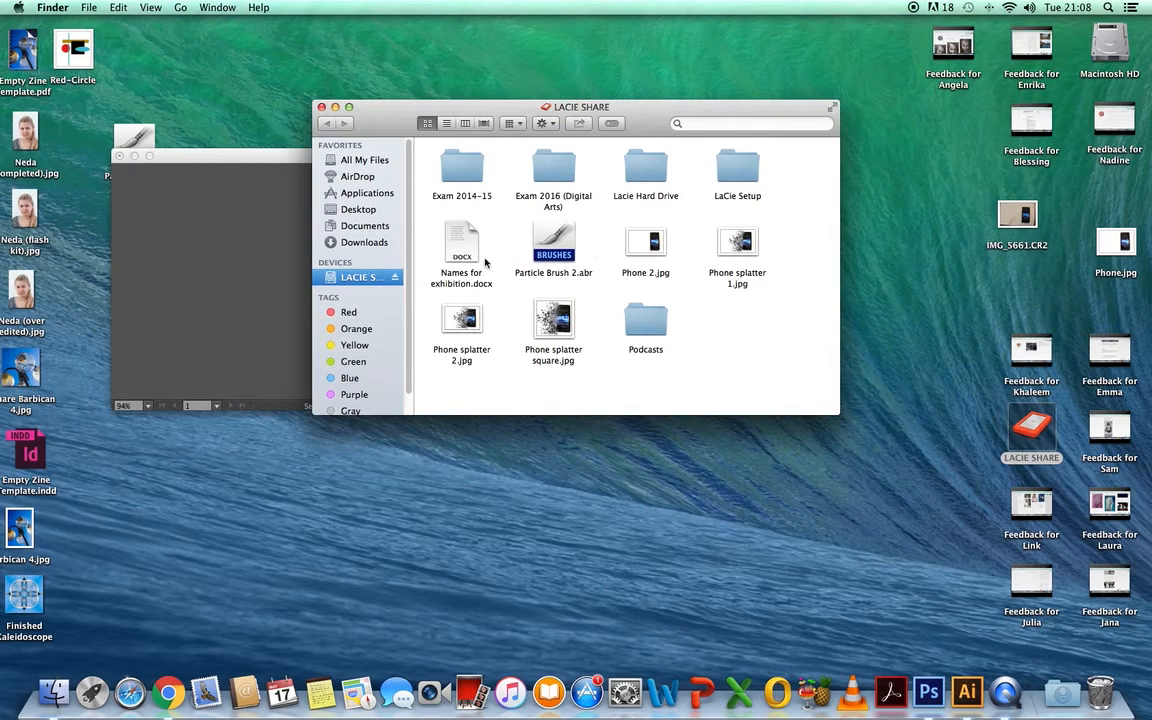
pyautogui.doubleClick(645, 168)
pyautogui.doubleClick(458, 245)
pyautogui.moveTo(833, 273); pyautogui.dragTo(828, 383)
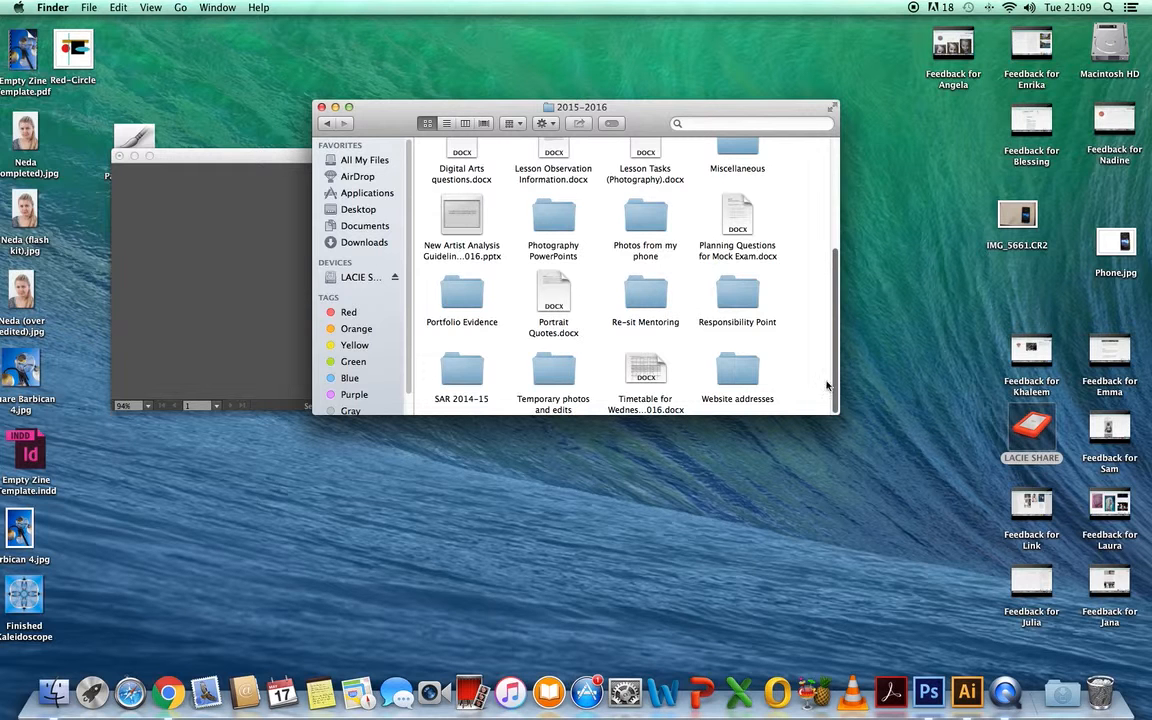
pyautogui.moveTo(835, 376); pyautogui.dragTo(851, 267)
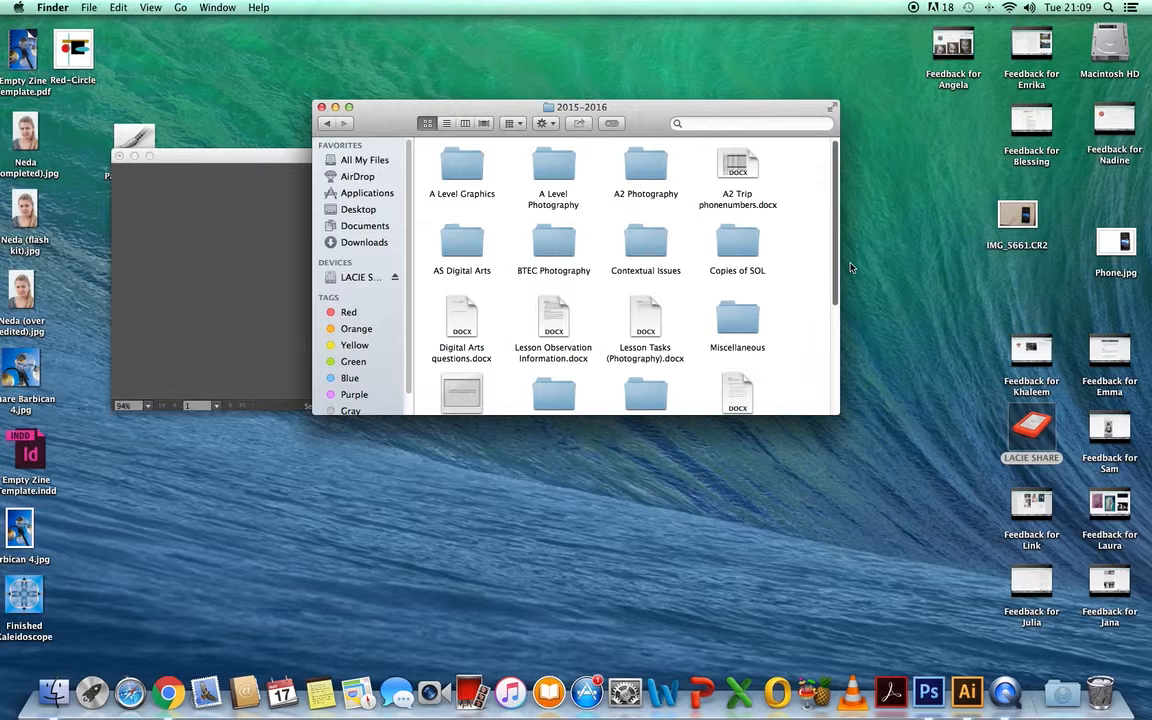
pyautogui.click(328, 124)
pyautogui.doubleClick(462, 245)
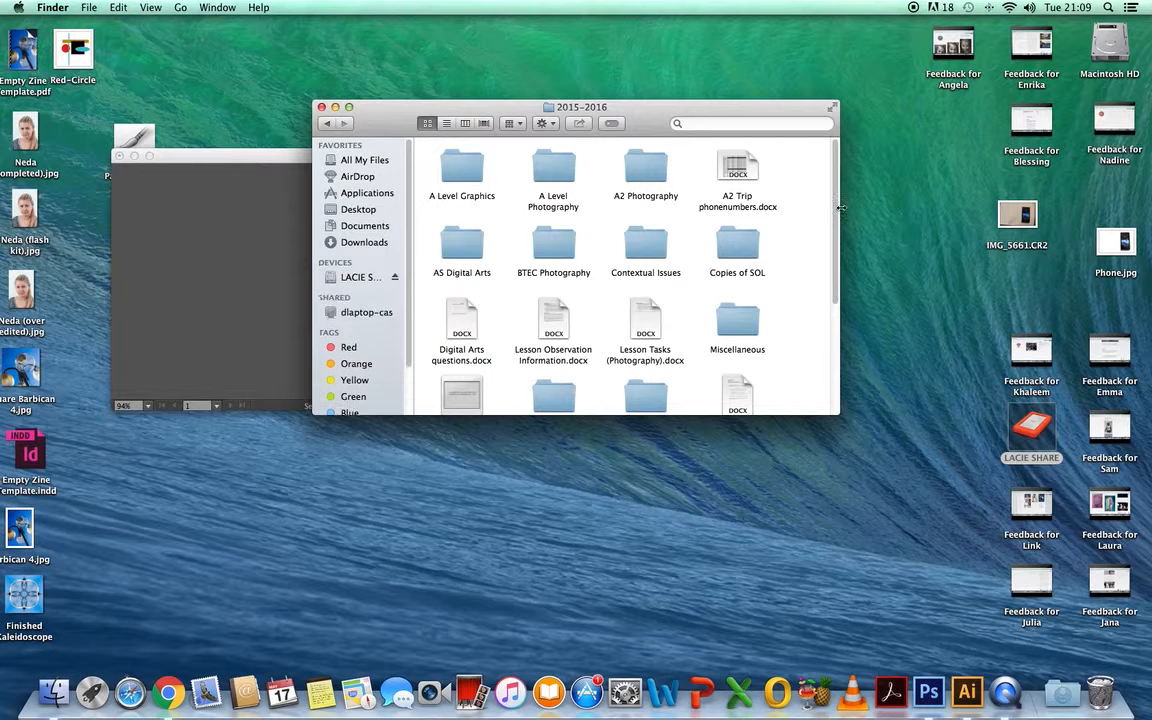
# - Open the Practice for Zine folder inside A Level Graphics
pyautogui.doubleClick(465, 171)
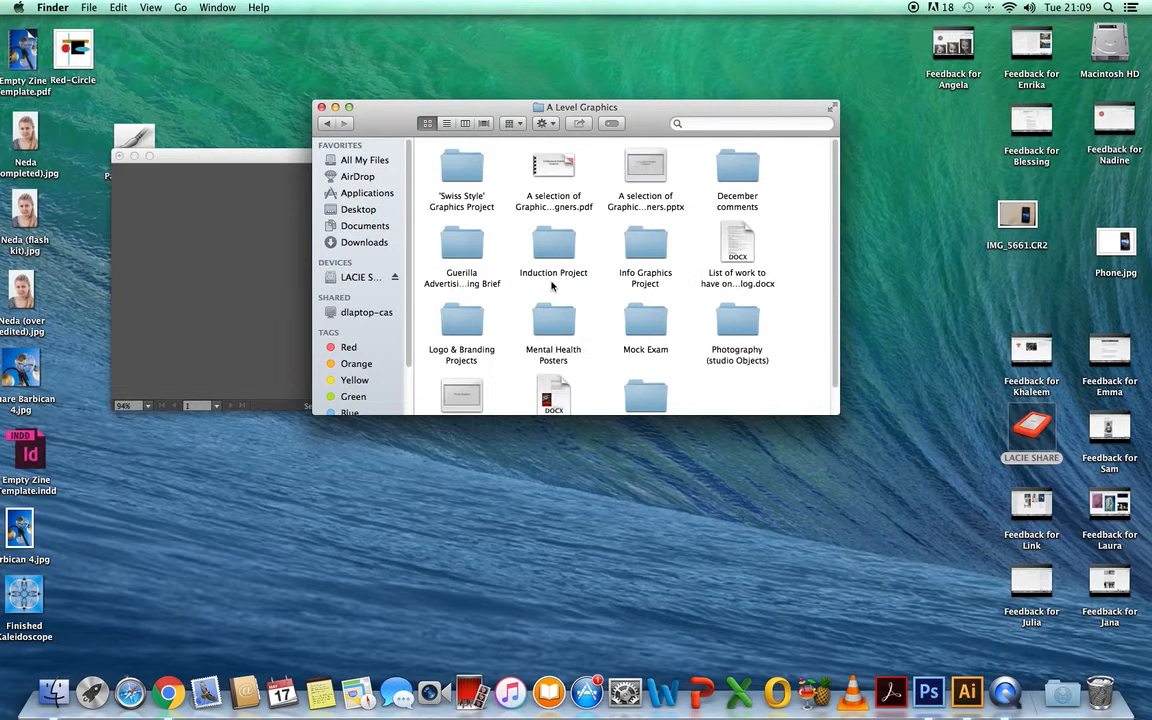
pyautogui.scroll(-1, 745, 262)
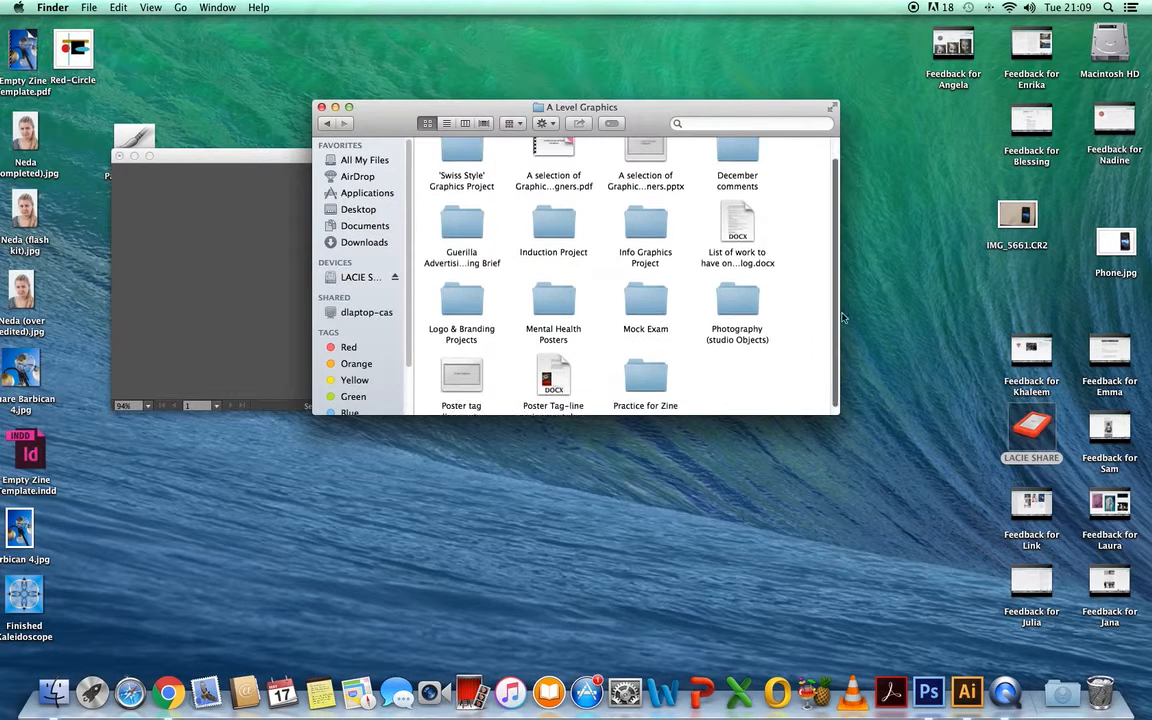
pyautogui.doubleClick(650, 370)
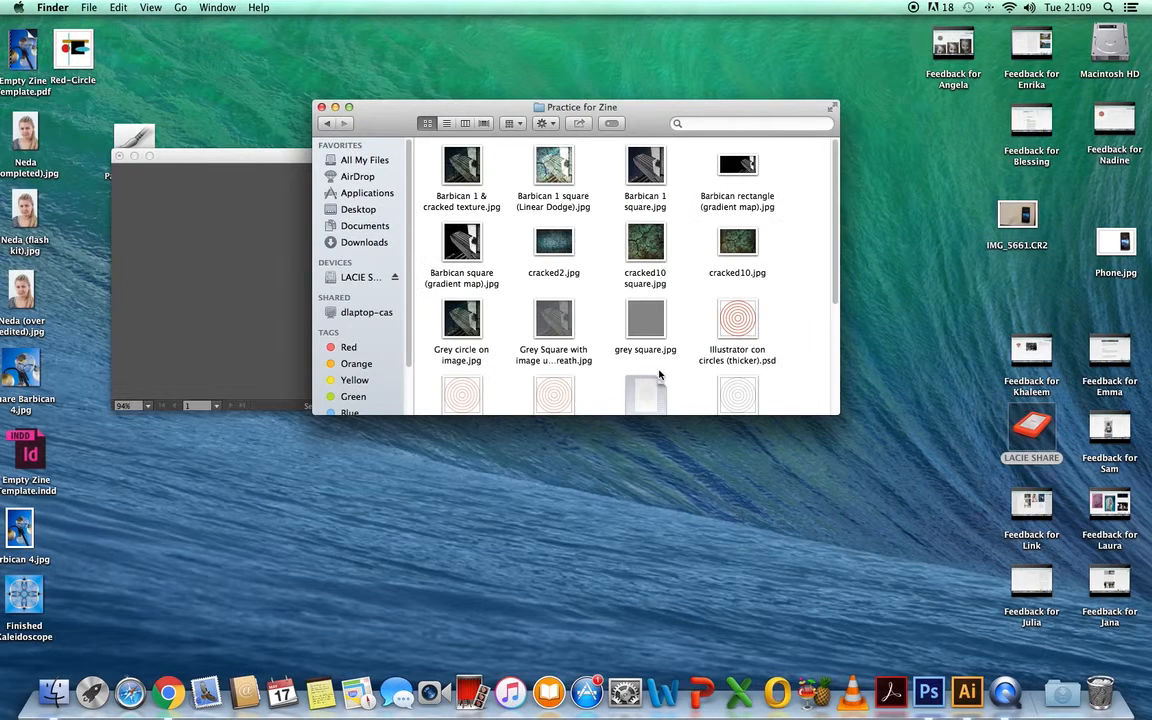
# - View Zine final image.jpg to see concentric circles used in a finished layout, and close it
pyautogui.scroll(-3, 835, 296)
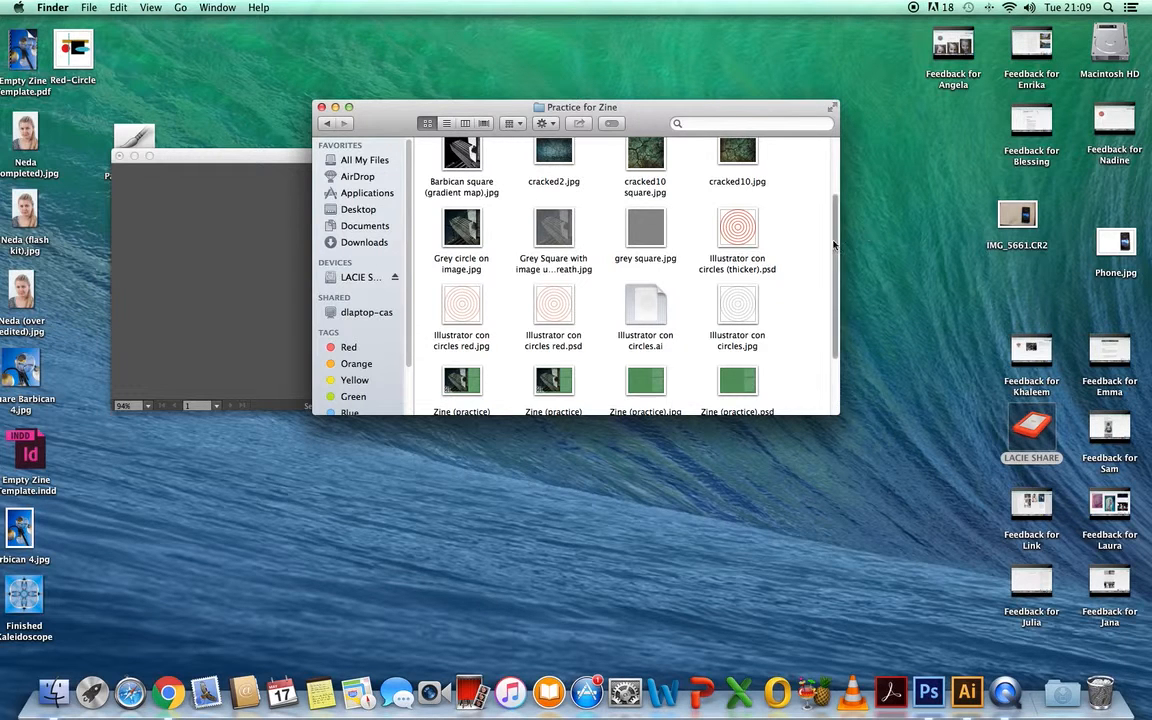
pyautogui.moveTo(836, 246); pyautogui.dragTo(837, 302)
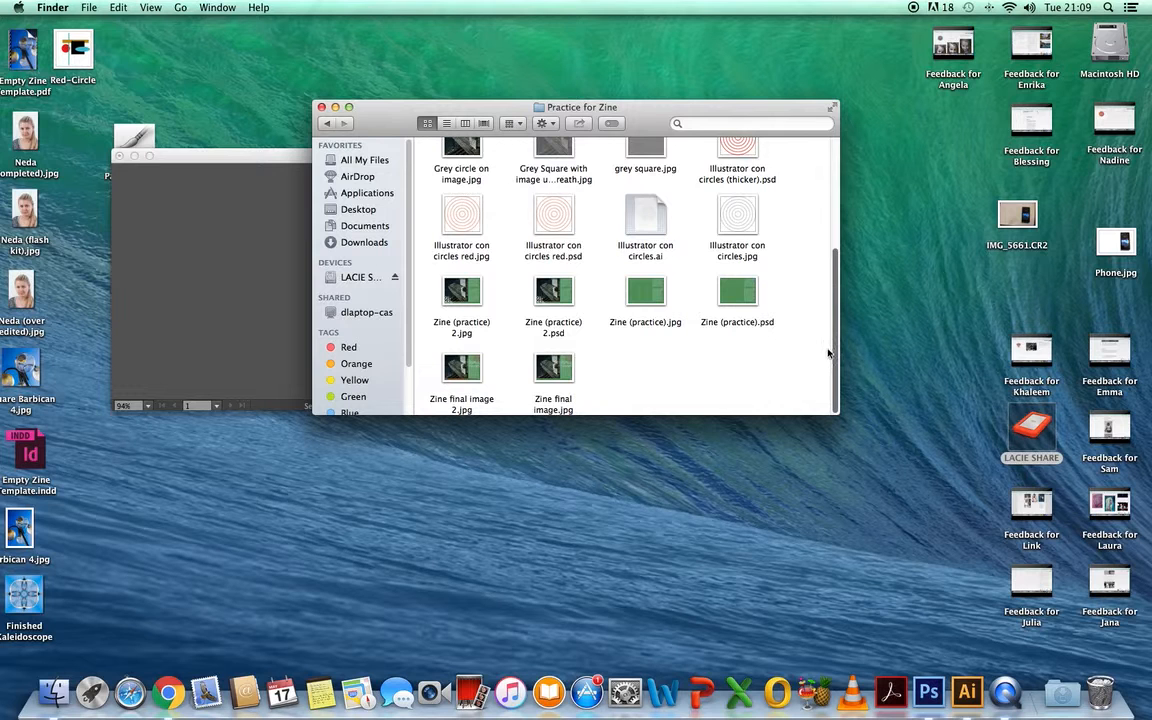
pyautogui.doubleClick(558, 370)
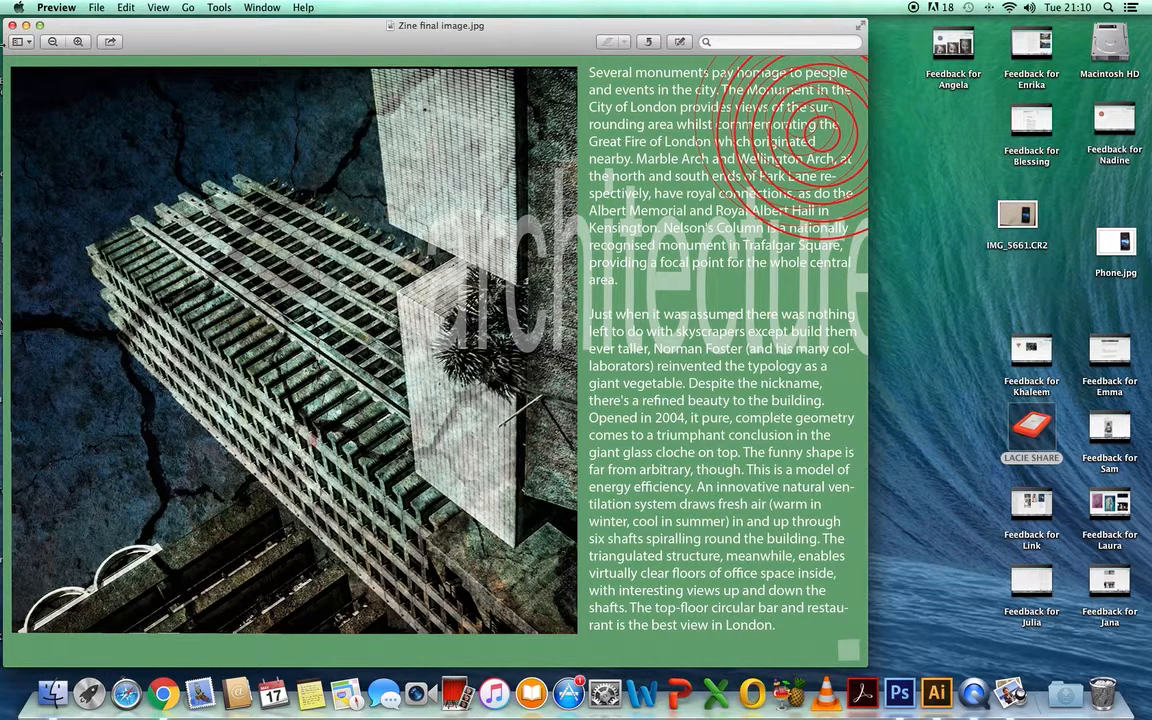
pyautogui.click(12, 25)
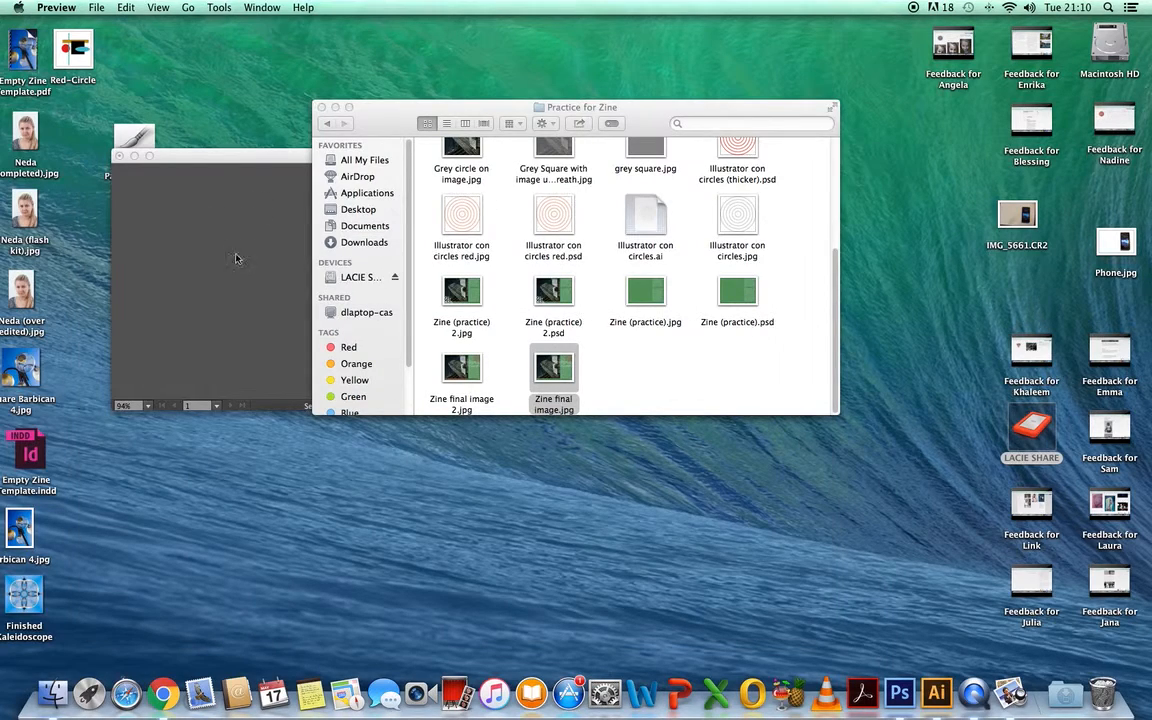
# - Switch to Illustrator and enlarge the Untitled-3 document window to fill the workspace
pyautogui.click(250, 220)
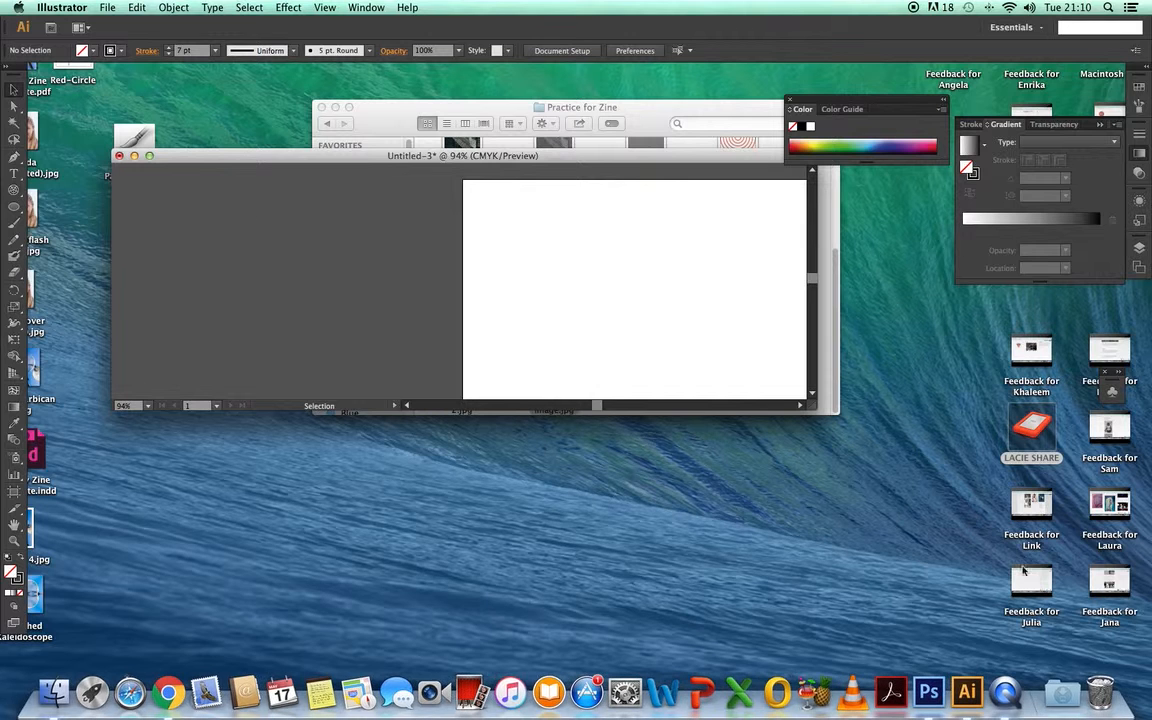
pyautogui.moveTo(113, 408); pyautogui.dragTo(28, 662)
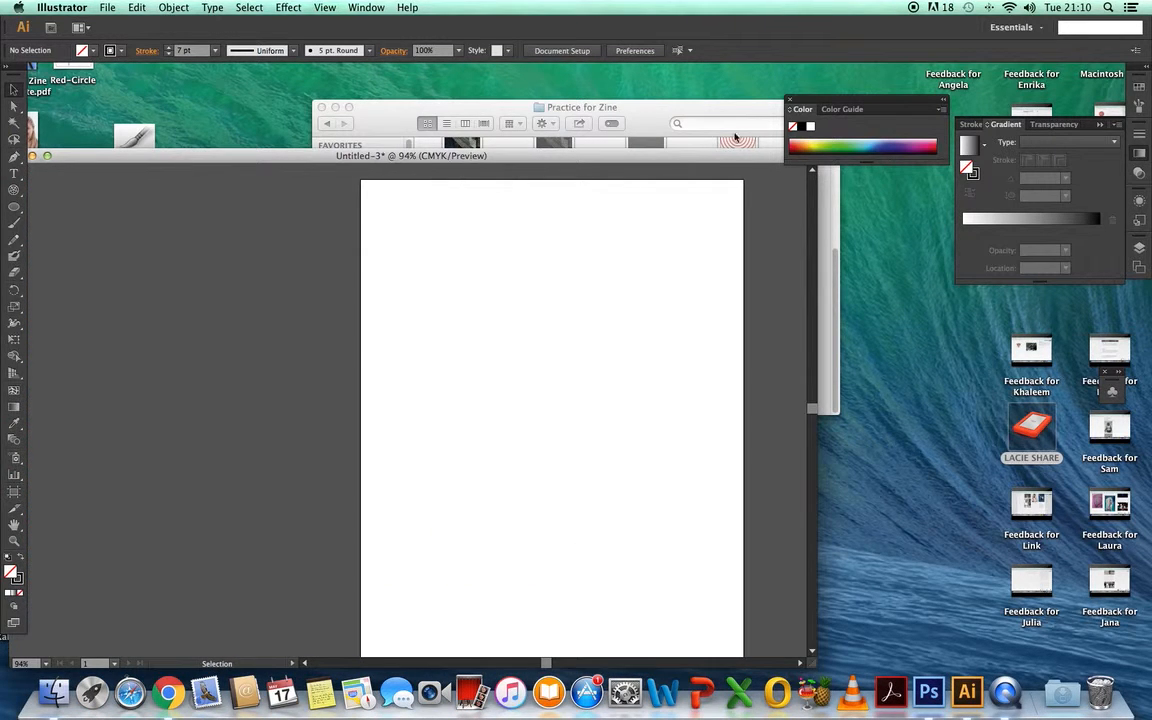
pyautogui.moveTo(707, 160); pyautogui.dragTo(800, 68)
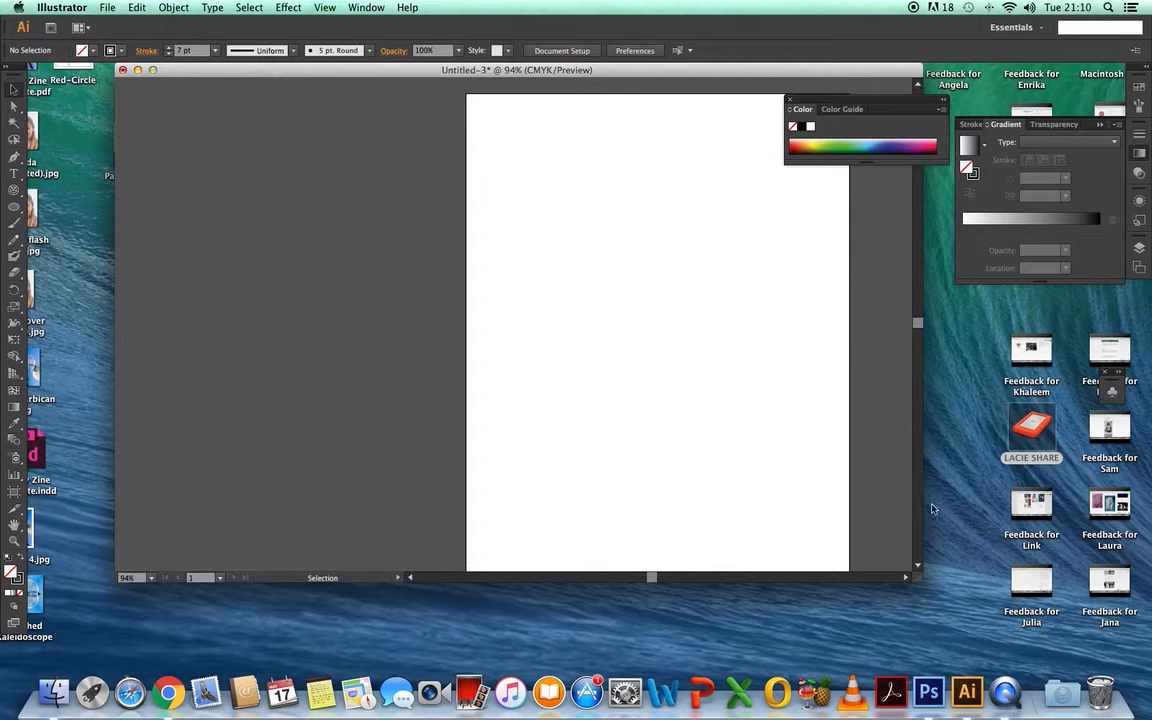
pyautogui.moveTo(874, 584); pyautogui.dragTo(872, 670)
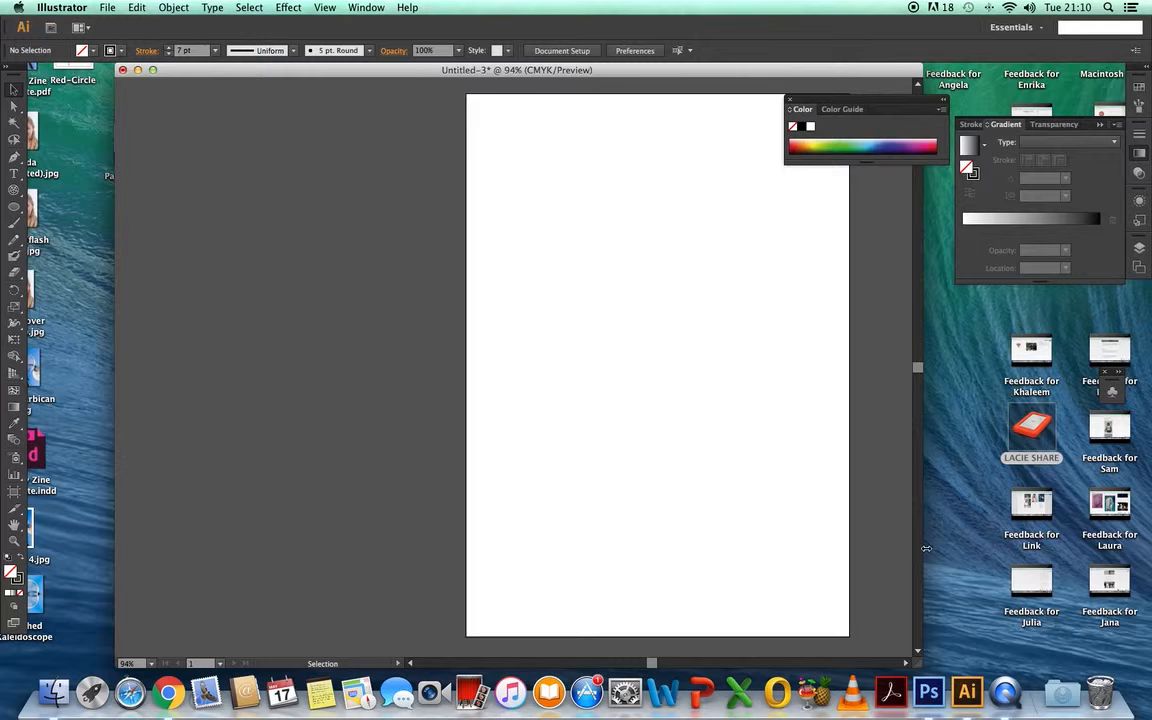
pyautogui.scroll(-10, 833, 497)
pyautogui.moveTo(918, 413); pyautogui.dragTo(921, 180)
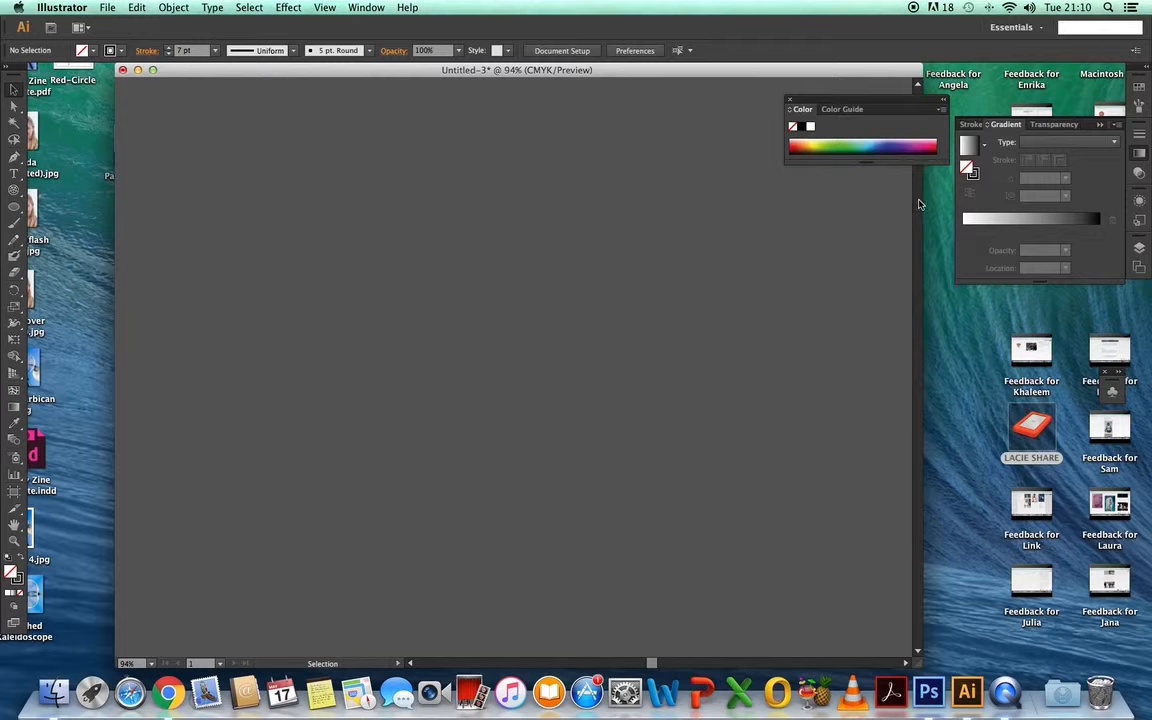
pyautogui.moveTo(927, 582); pyautogui.dragTo(1149, 573)
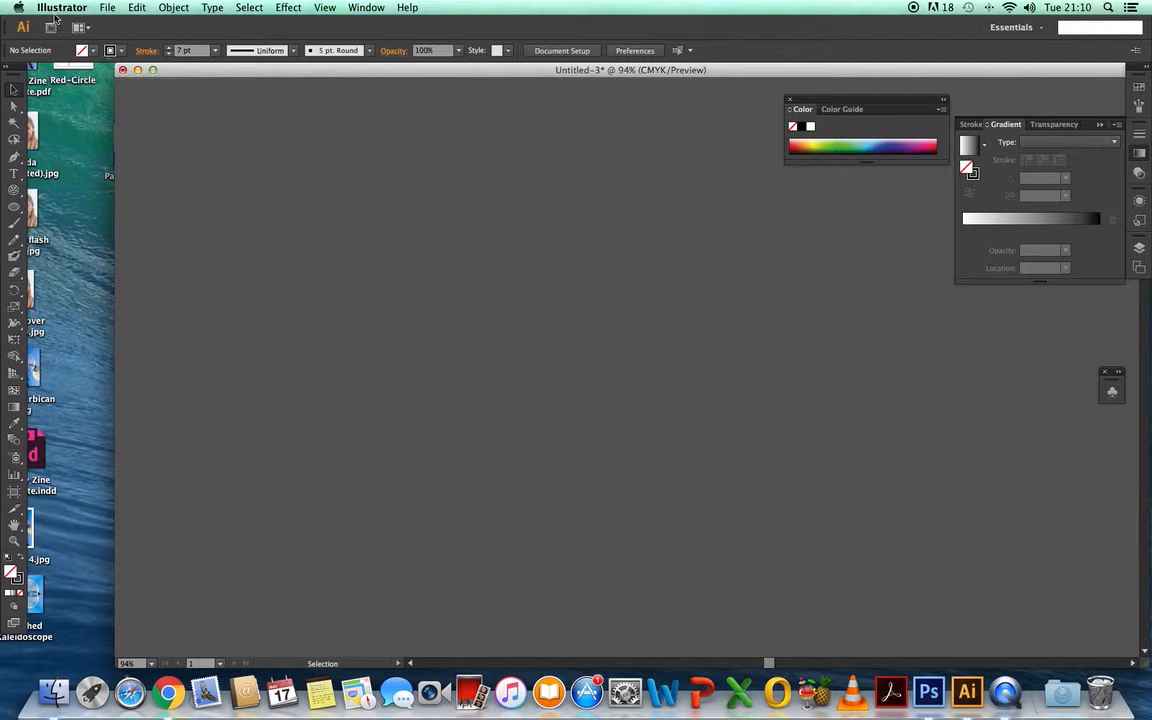
# - Close the Untitled-3 document without saving and create a new A4 Print document of 210 by 297 mm in portrait orientation
pyautogui.click(107, 8)
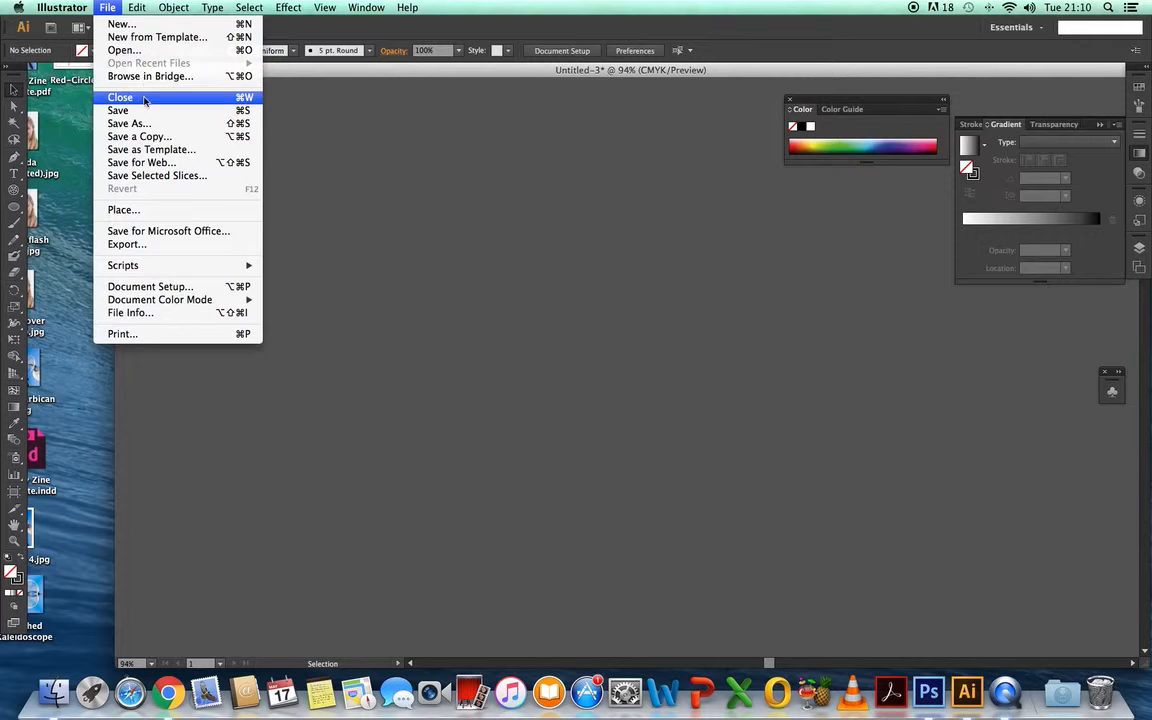
pyautogui.click(143, 99)
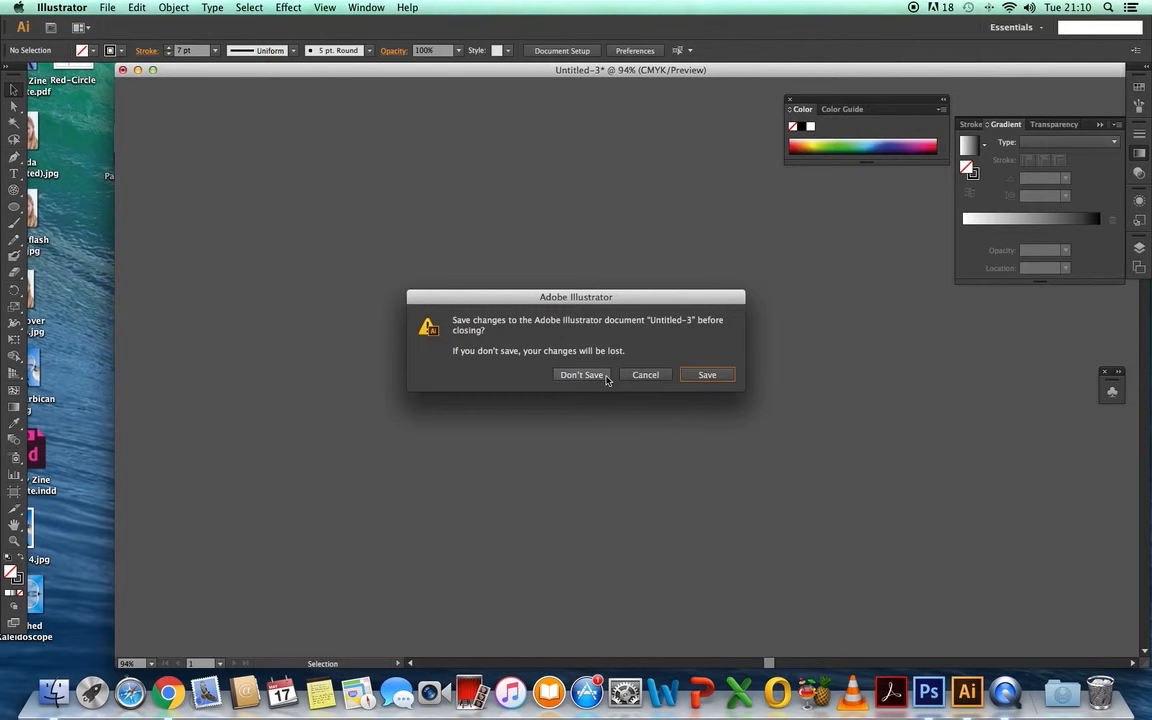
pyautogui.click(584, 350)
pyautogui.click(107, 8)
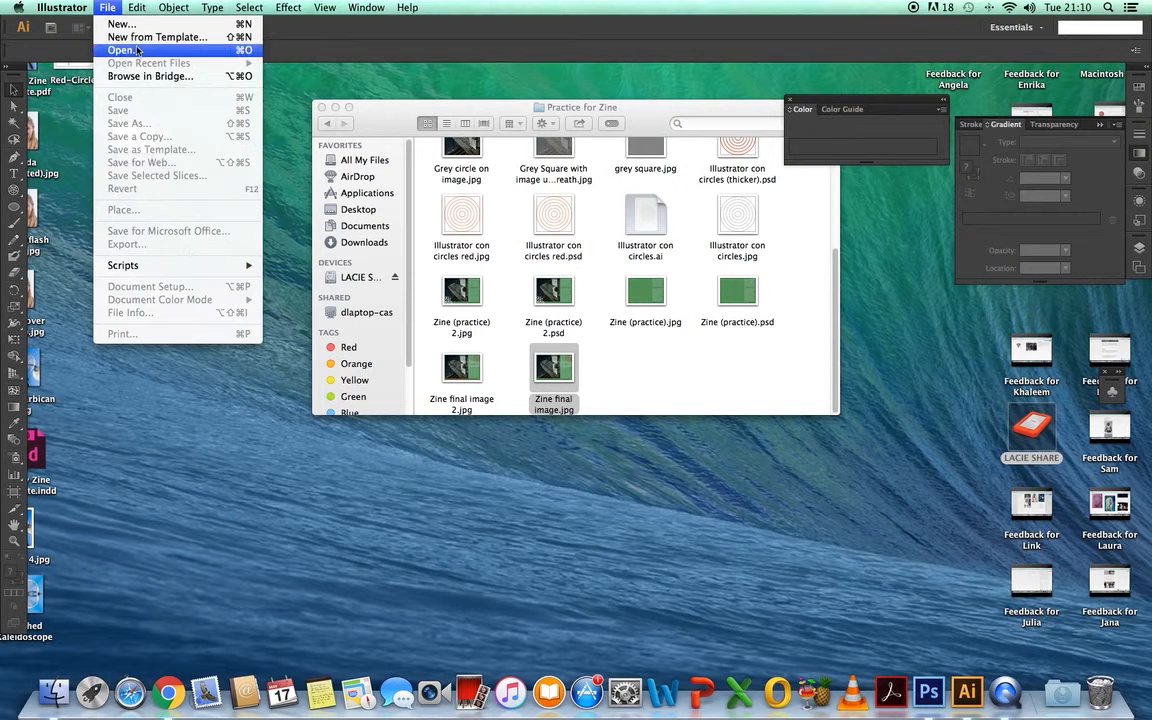
pyautogui.click(131, 25)
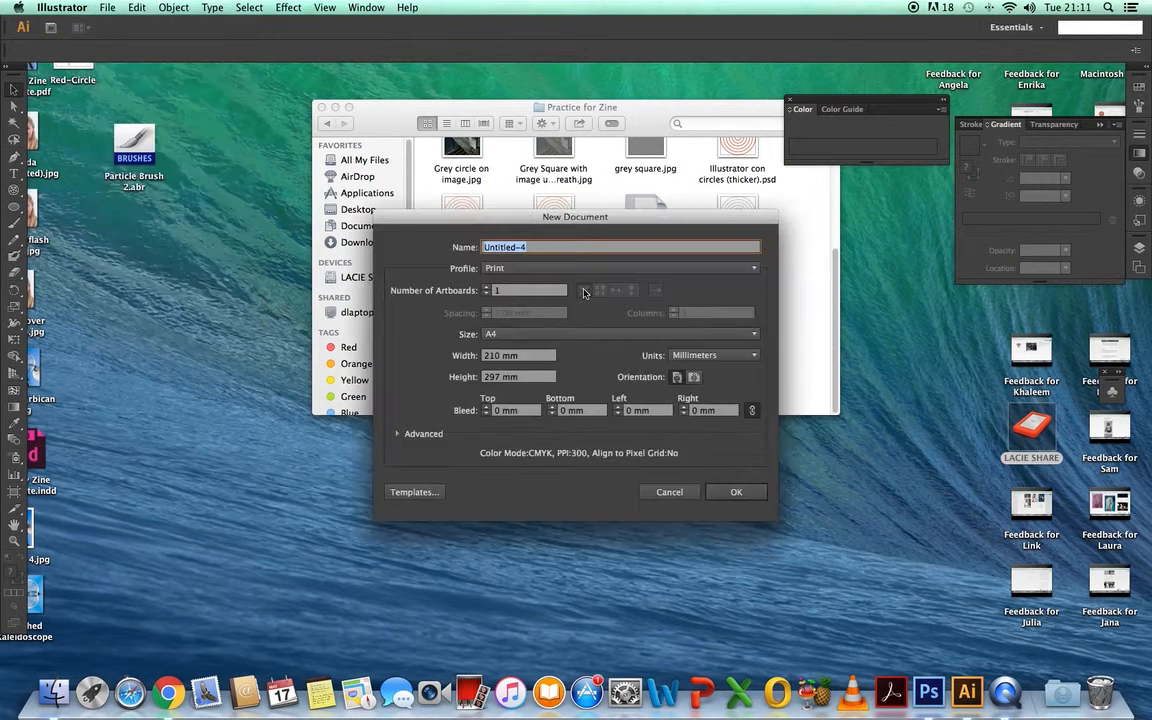
pyautogui.click(739, 496)
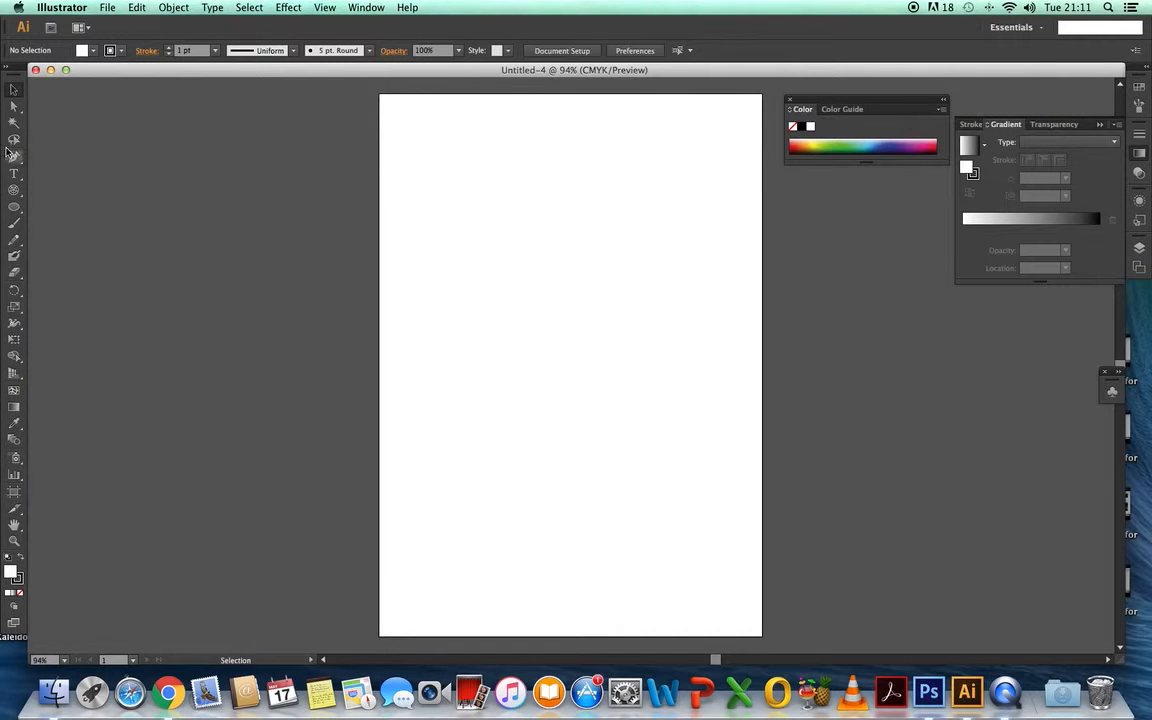
pyautogui.click(18, 208)
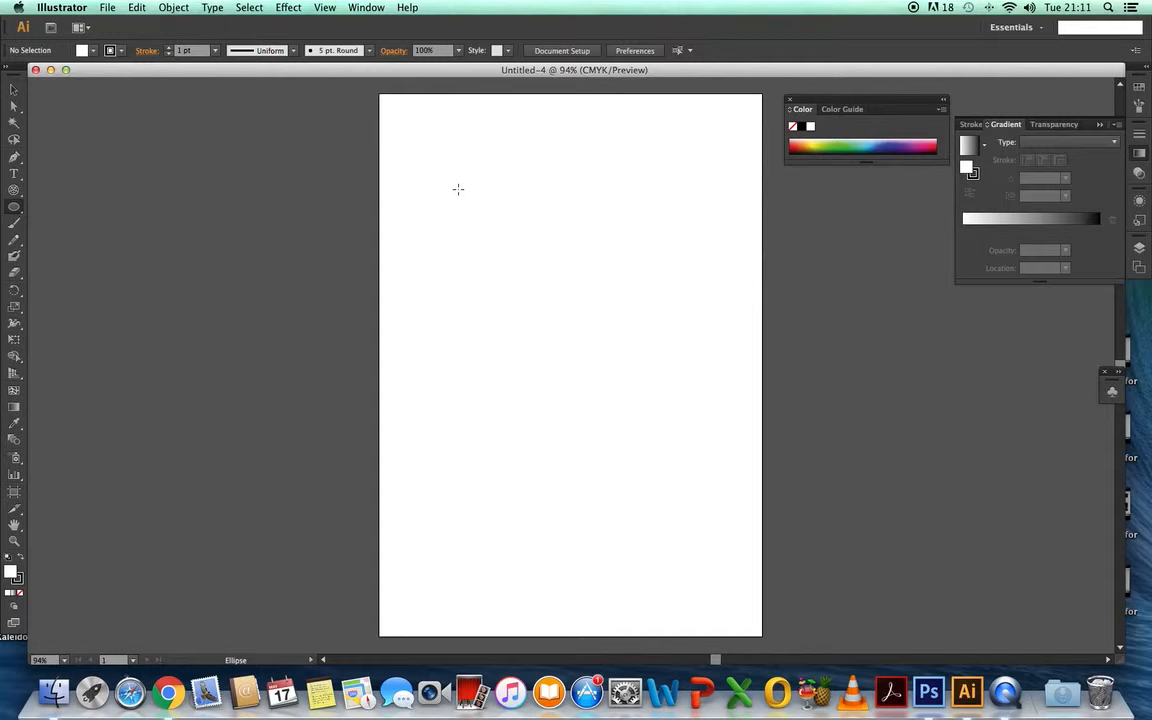
pyautogui.moveTo(451, 183); pyautogui.dragTo(665, 399)
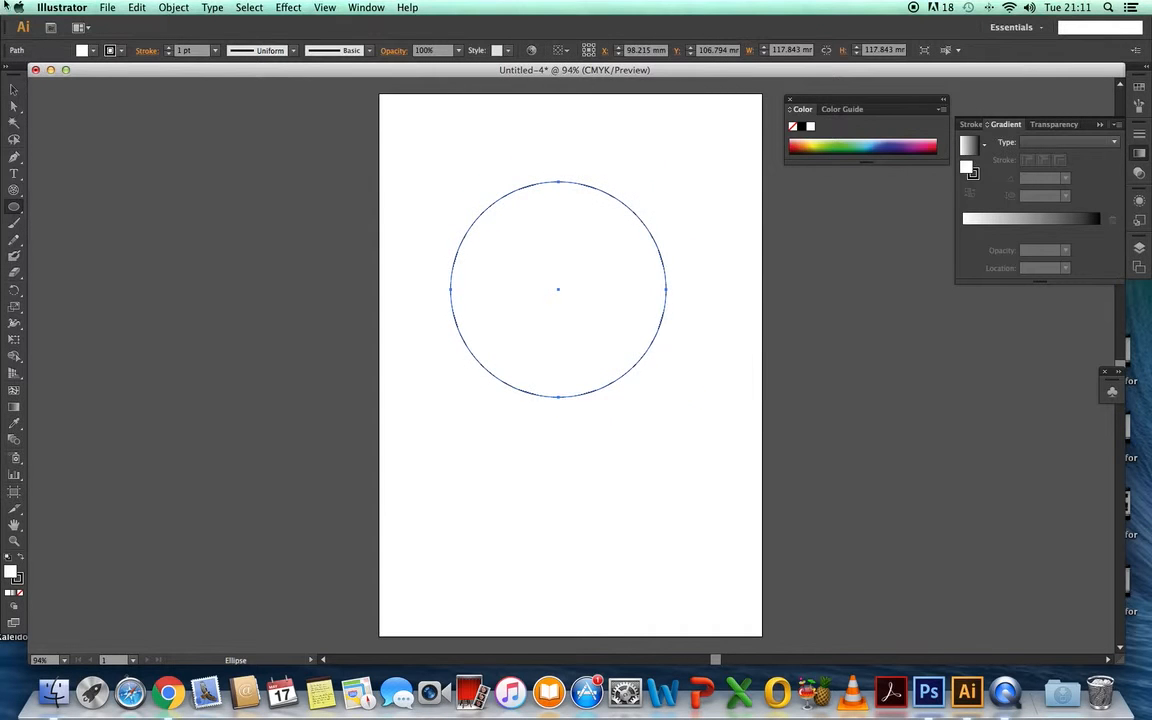
pyautogui.click(13, 91)
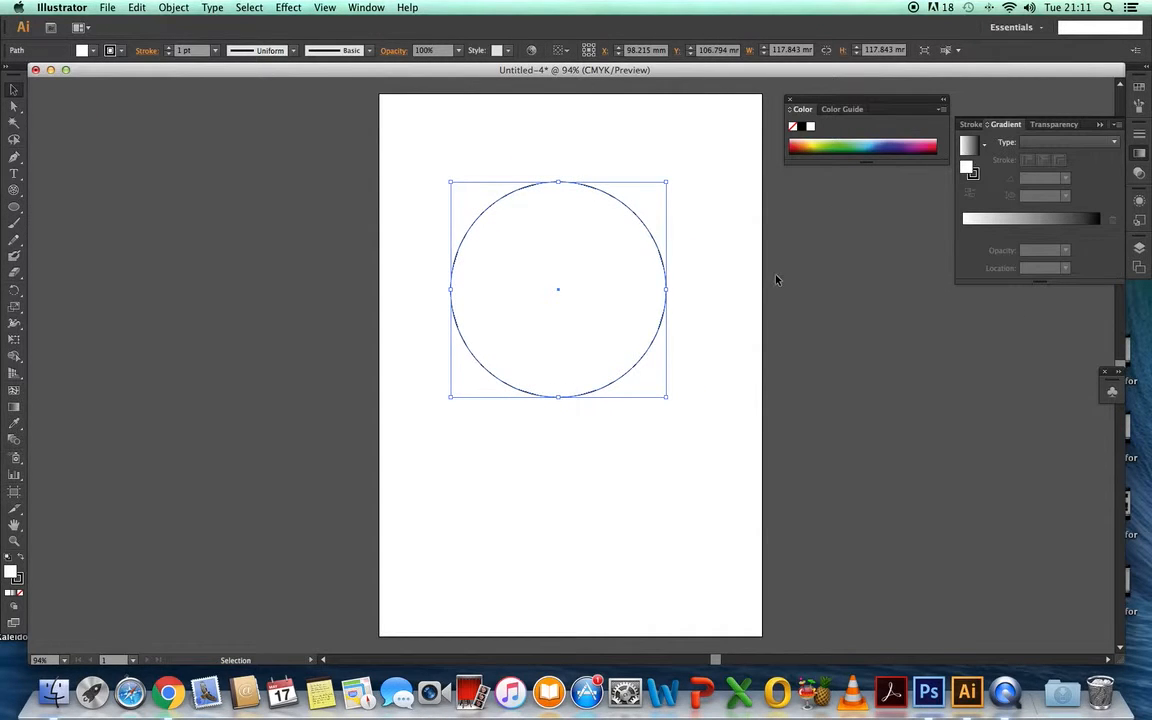
pyautogui.click(13, 410)
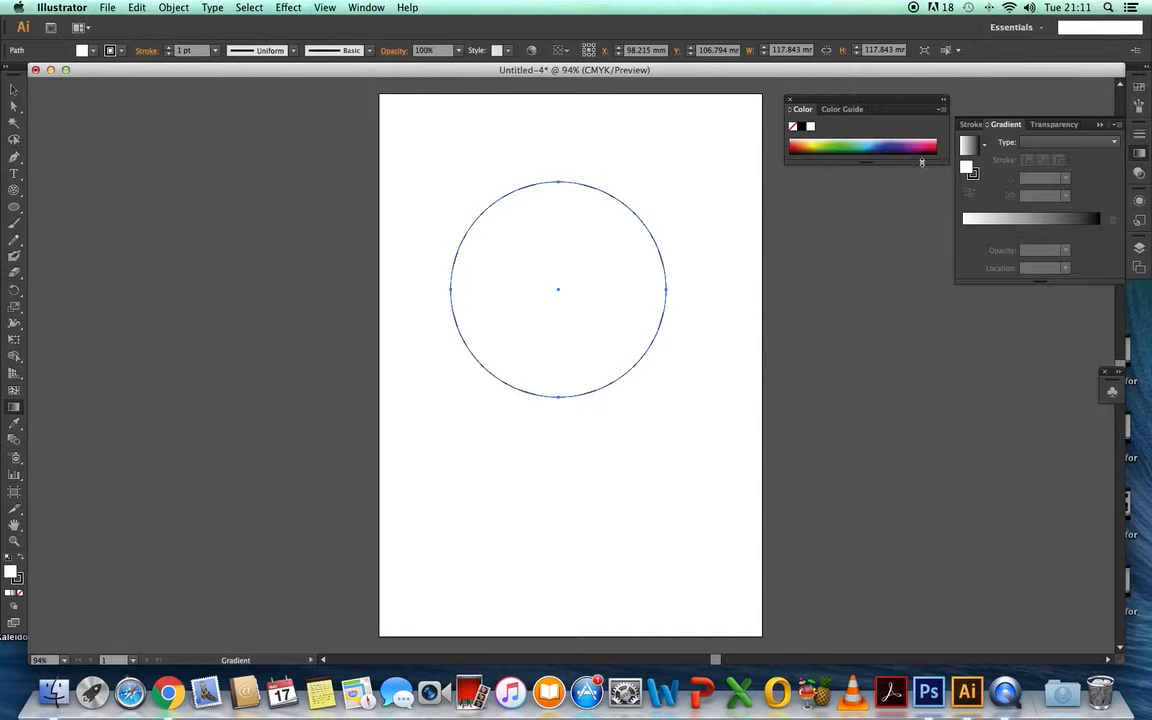
pyautogui.click(1006, 130)
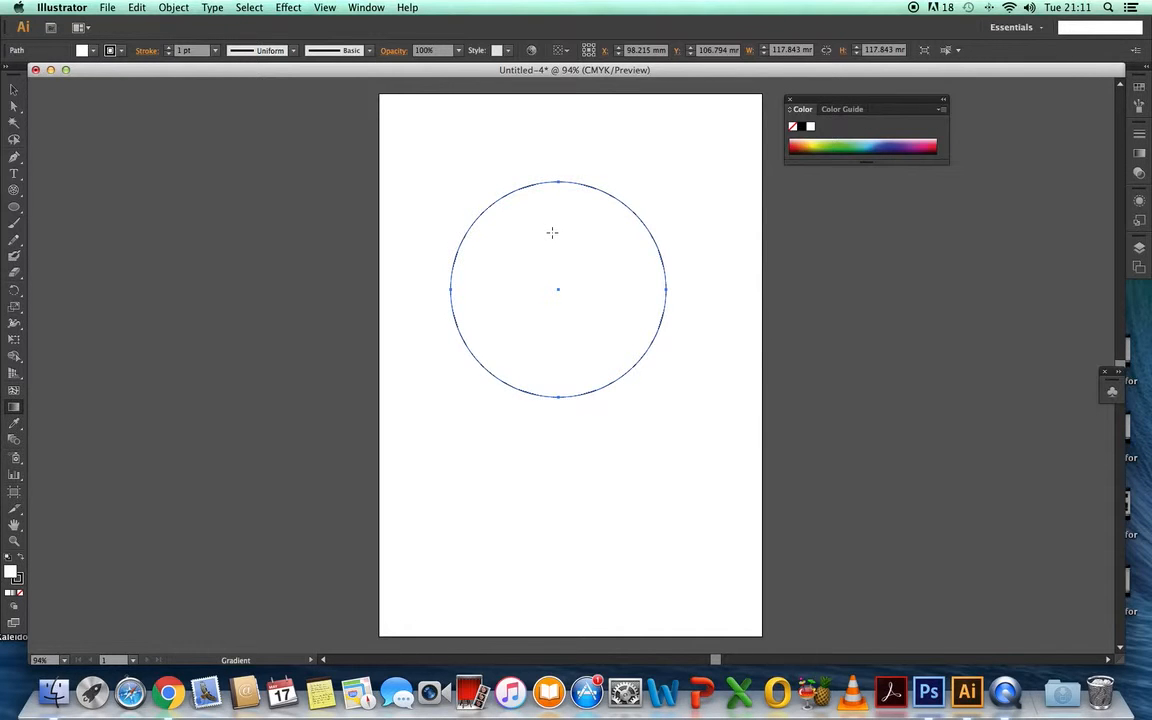
pyautogui.press('Delete')
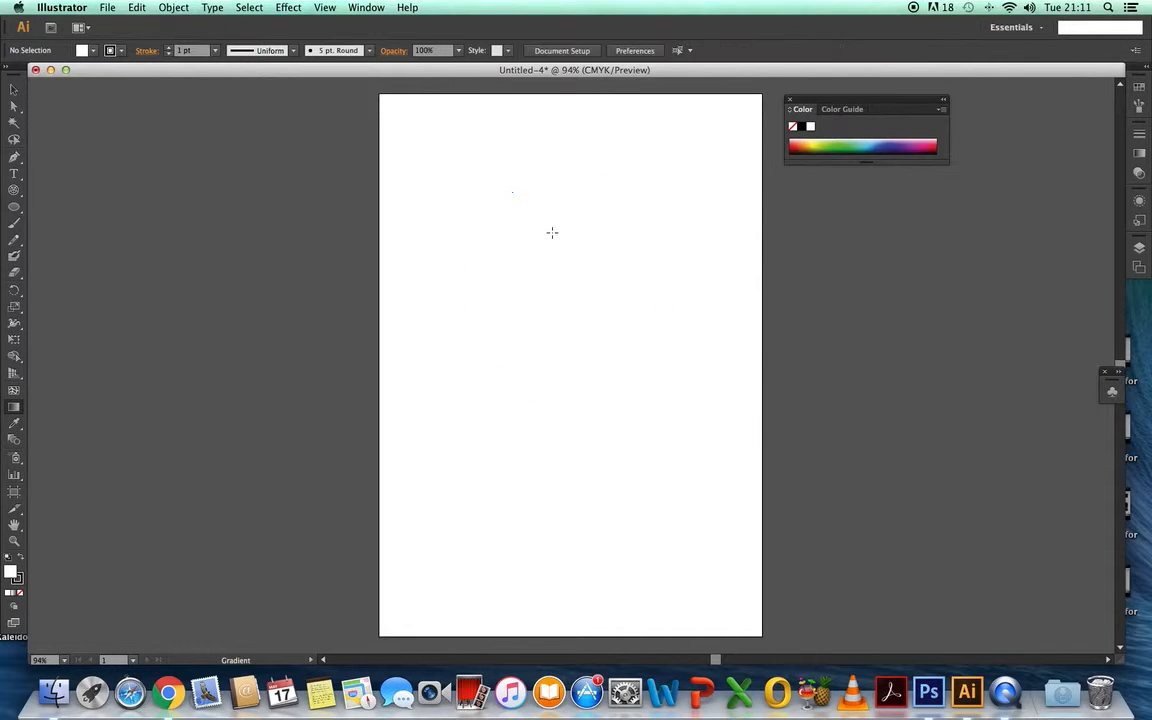
# - Draw a circle about 131 mm in diameter on the upper half of the artboard and fill it with dark blue
pyautogui.click(14, 207)
pyautogui.moveTo(462, 175); pyautogui.dragTo(662, 412)
pyautogui.click(14, 407)
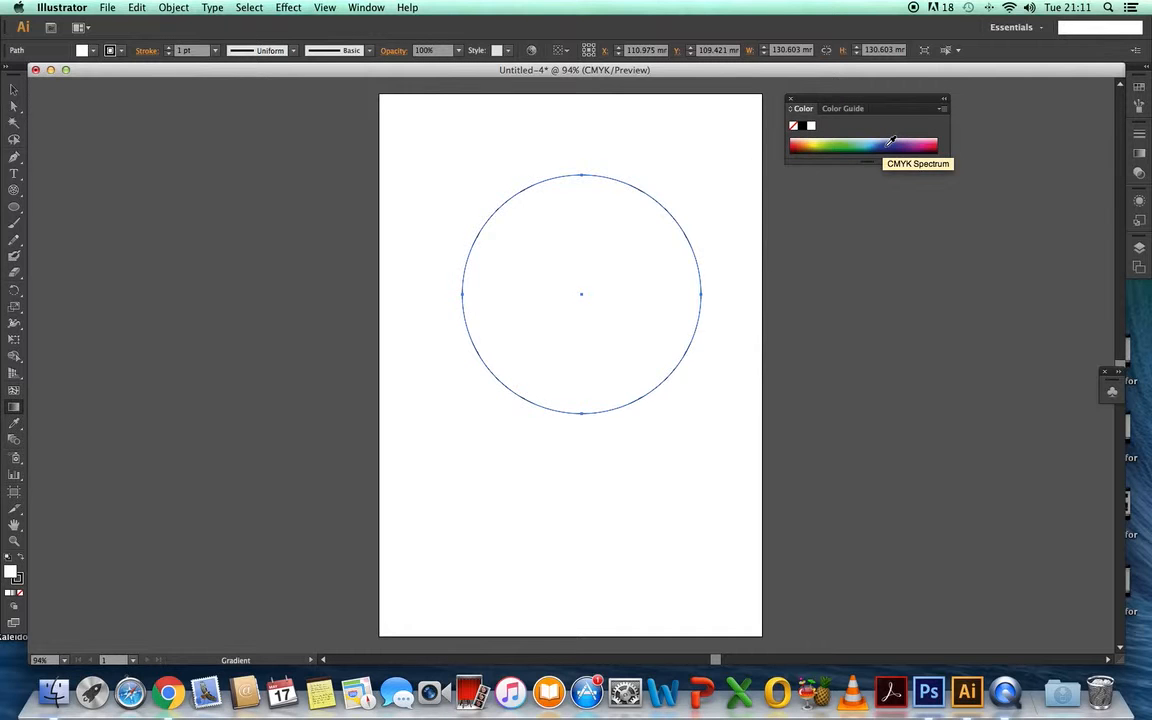
pyautogui.click(890, 141)
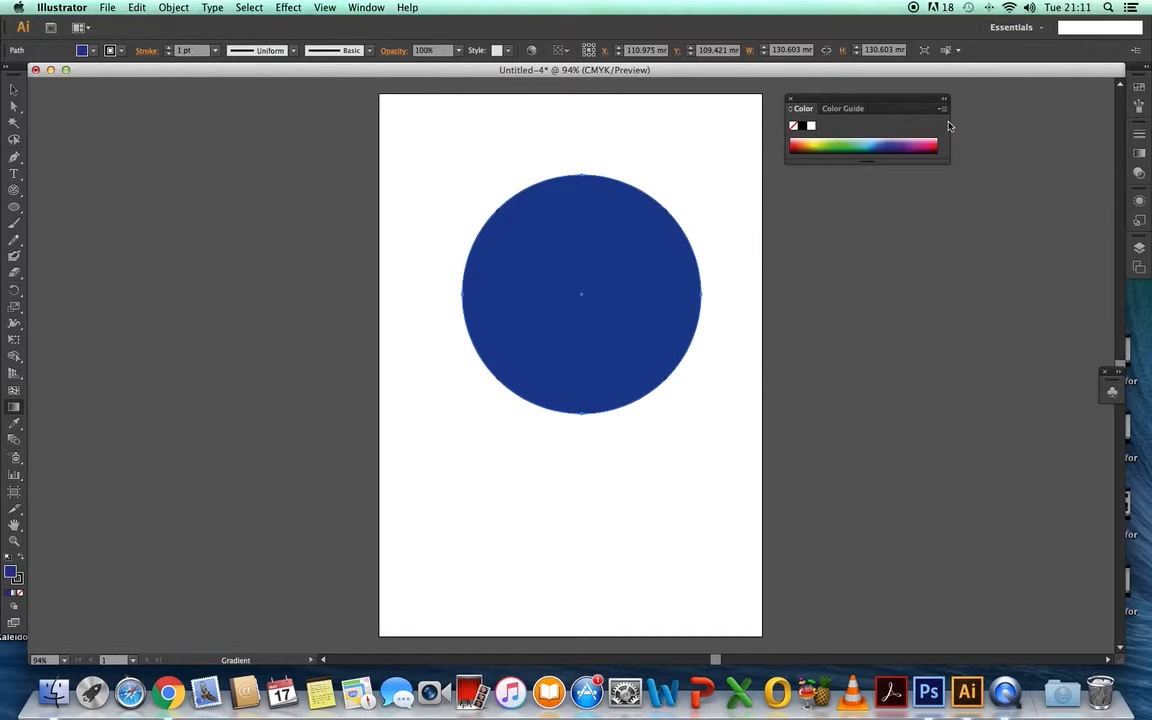
# - Enlarge the color spectrum, show the gradient settings, and apply the white-to-black linear gradient to the circle
pyautogui.moveTo(952, 126); pyautogui.dragTo(1110, 130)
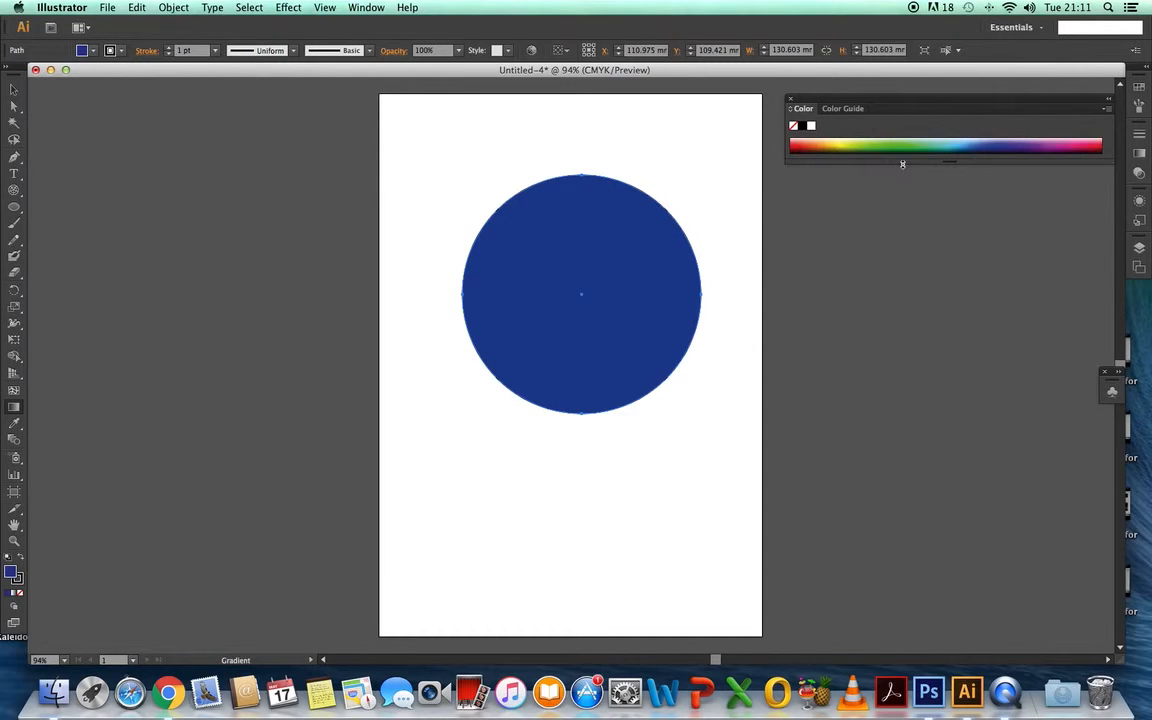
pyautogui.moveTo(902, 164); pyautogui.dragTo(849, 363)
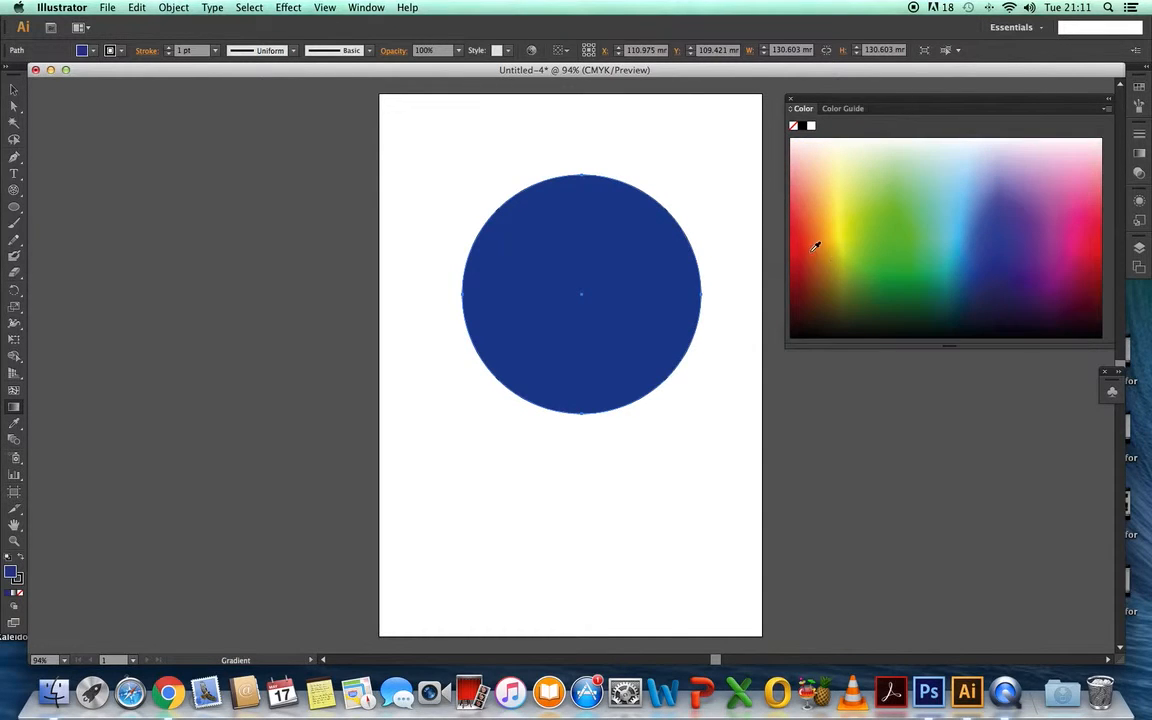
pyautogui.click(366, 8)
pyautogui.click(400, 292)
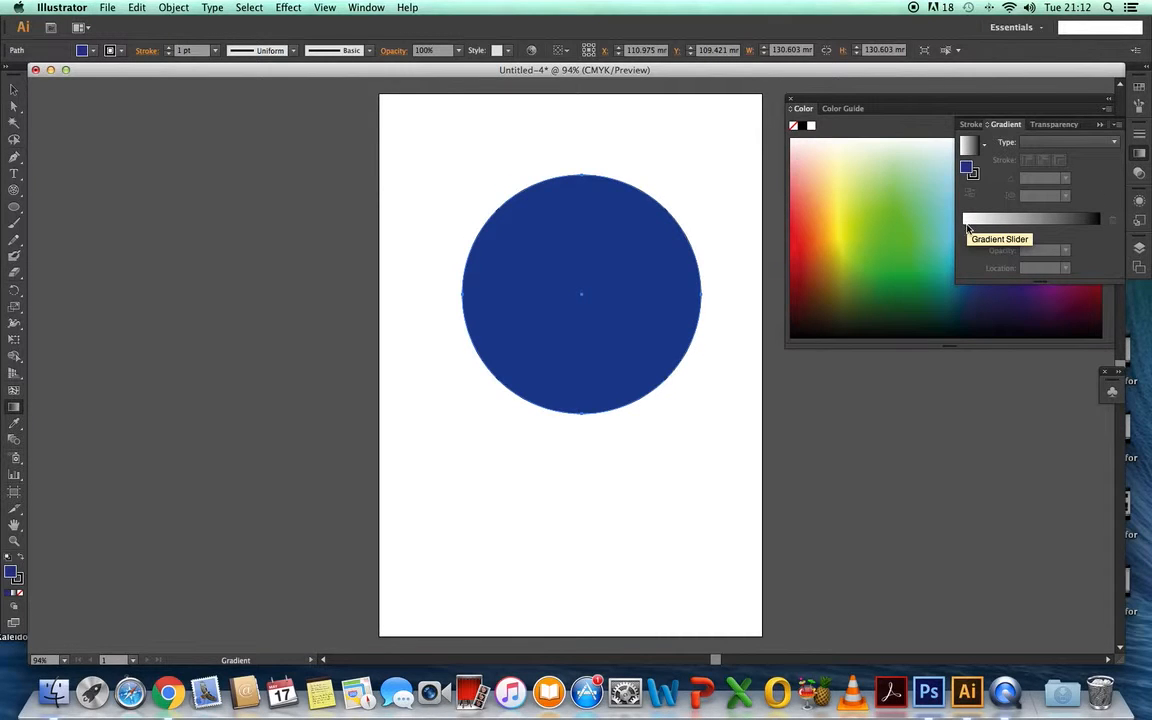
pyautogui.click(967, 228)
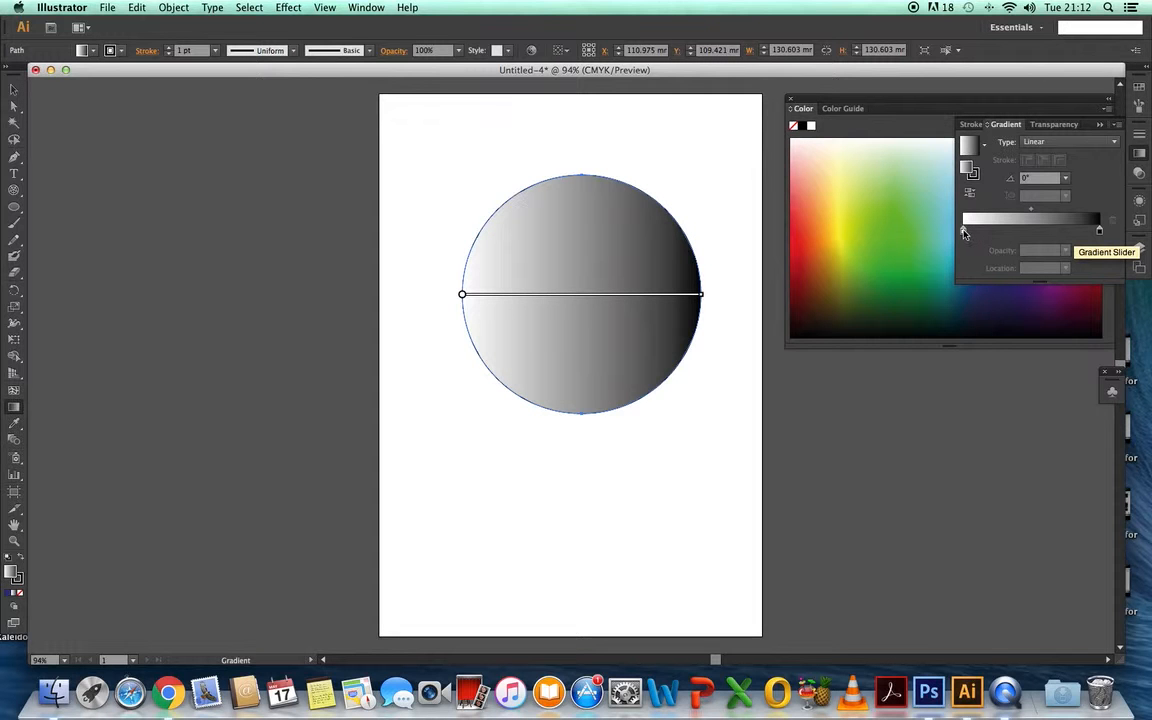
# - Dock the gradient settings beneath the color spectrum and set the gradient's white starting stop to RGB light red FF7064
pyautogui.click(963, 231)
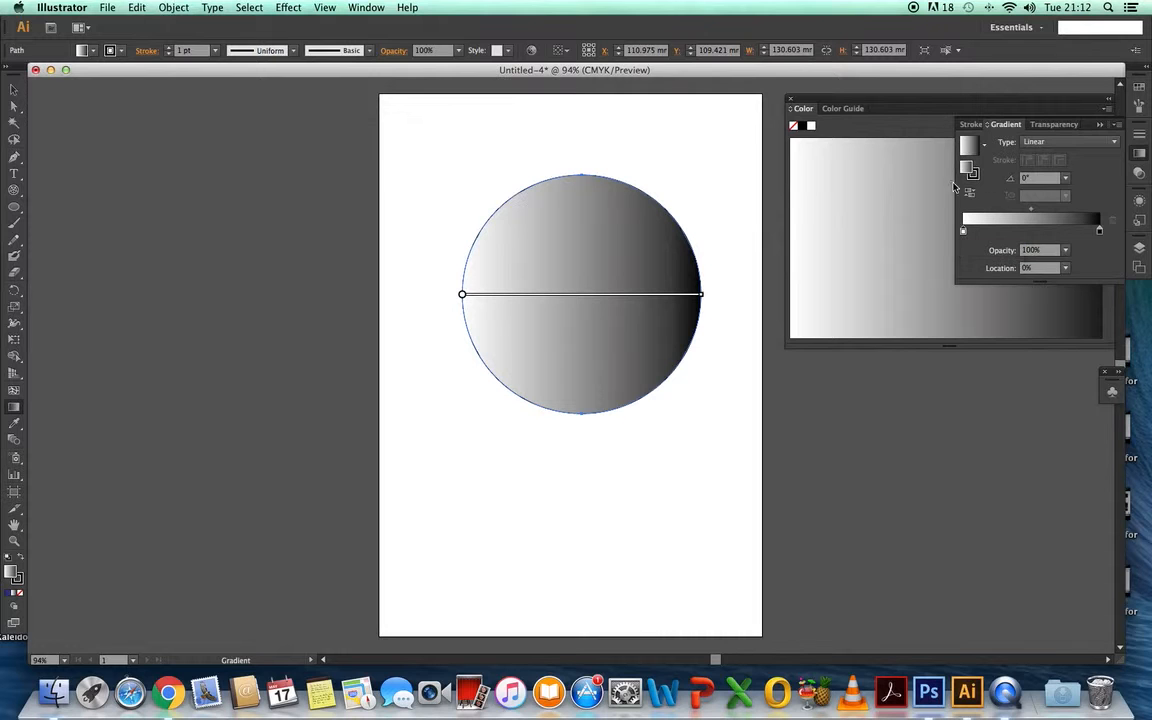
pyautogui.moveTo(1088, 130)
pyautogui.mouseDown()
pyautogui.moveTo(987, 270)
pyautogui.moveTo(955, 345)
pyautogui.mouseUp()
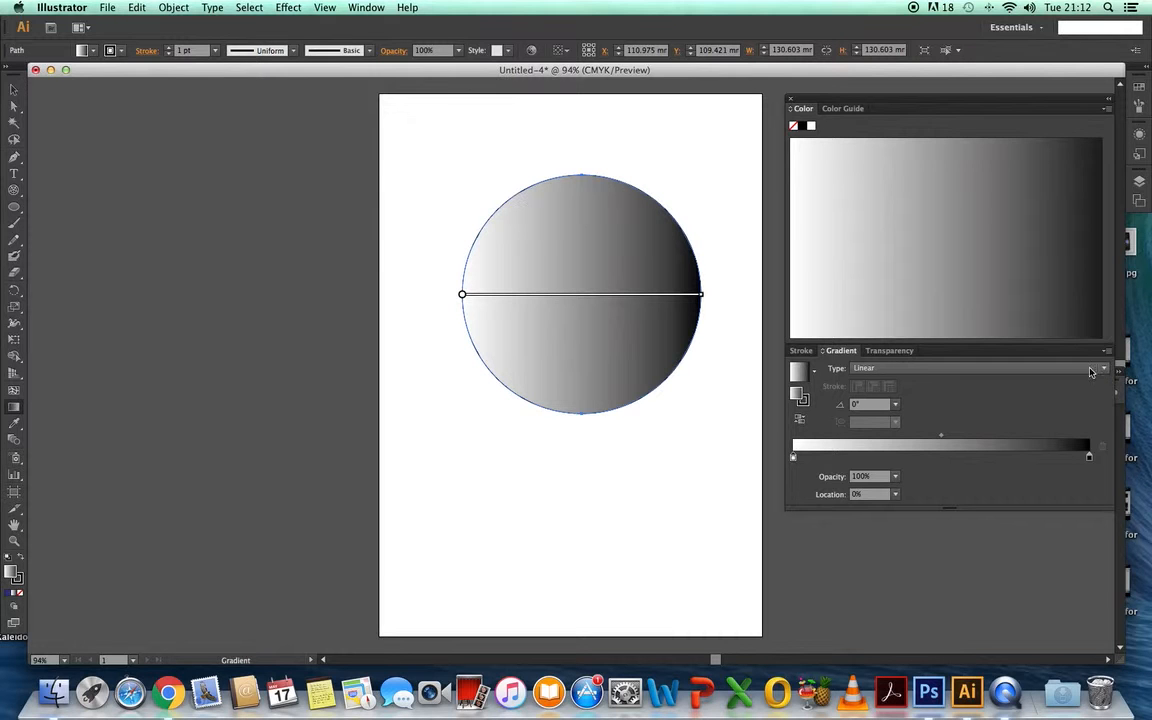
pyautogui.click(1105, 109)
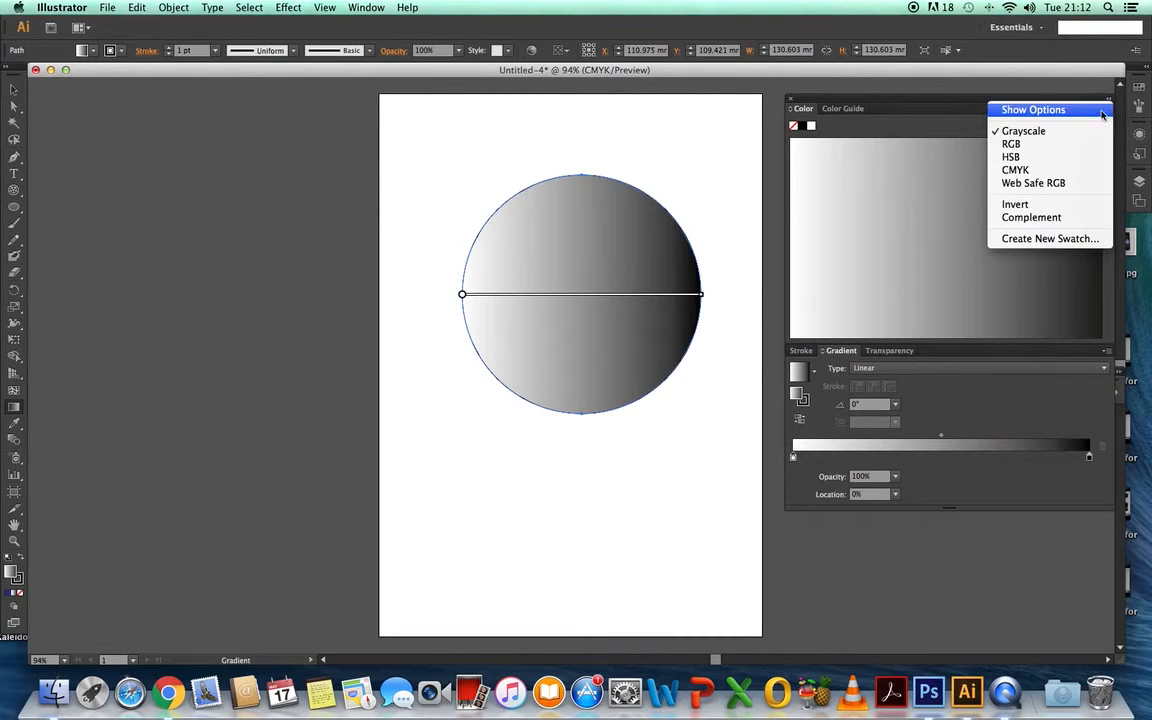
pyautogui.click(1022, 143)
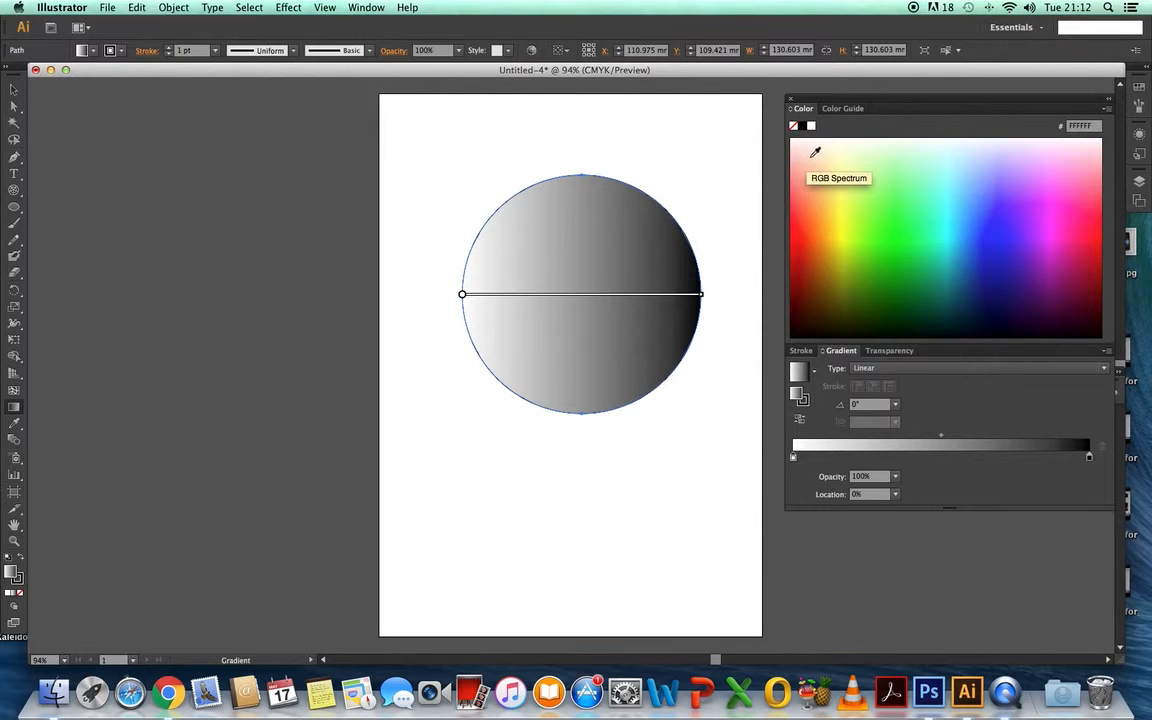
pyautogui.click(799, 190)
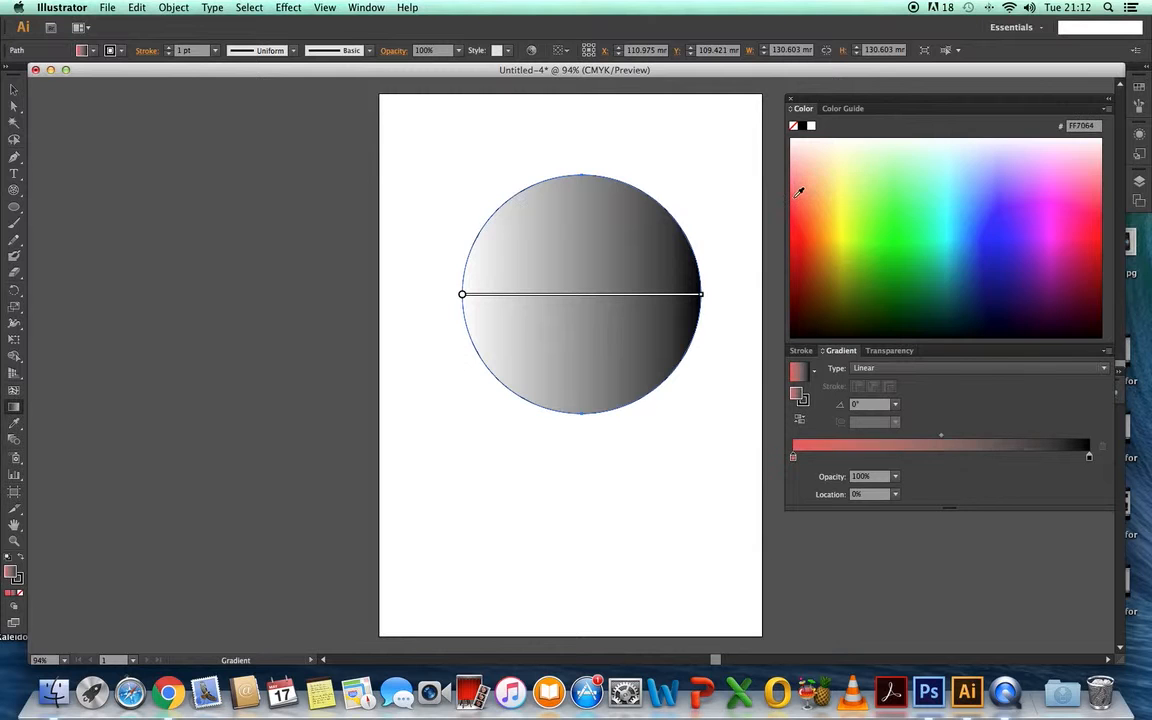
# - Set the gradient's black end stop to RGB green 00A805
pyautogui.click(1089, 457)
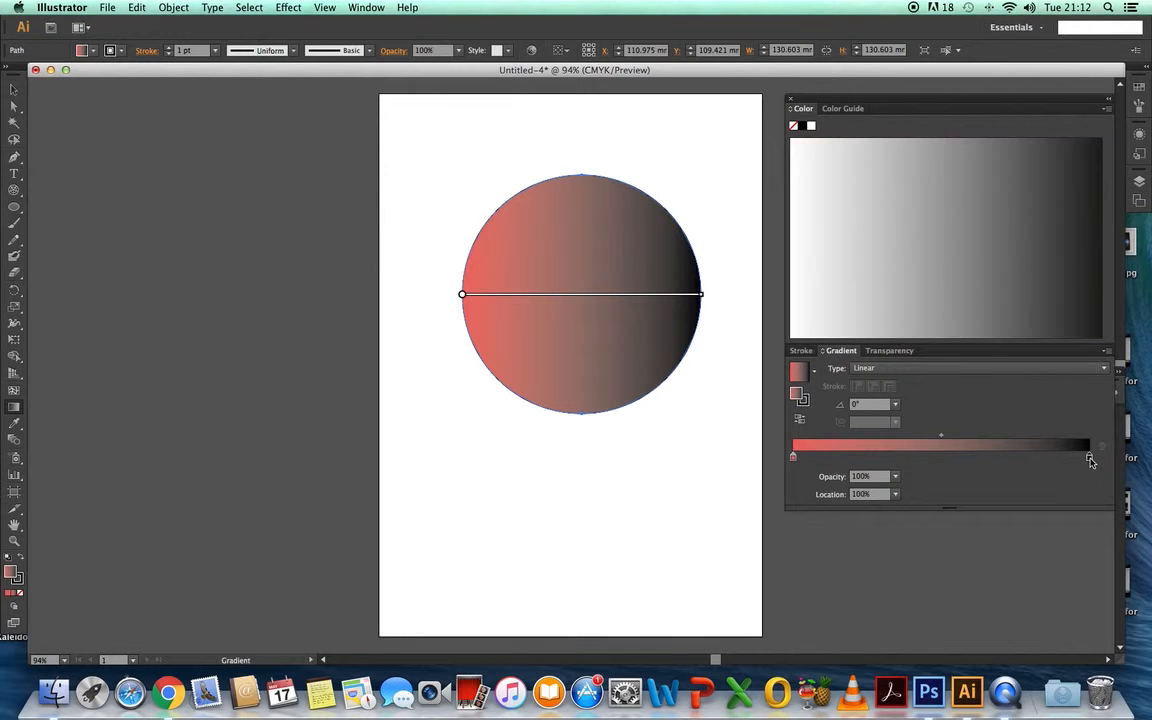
pyautogui.click(1106, 108)
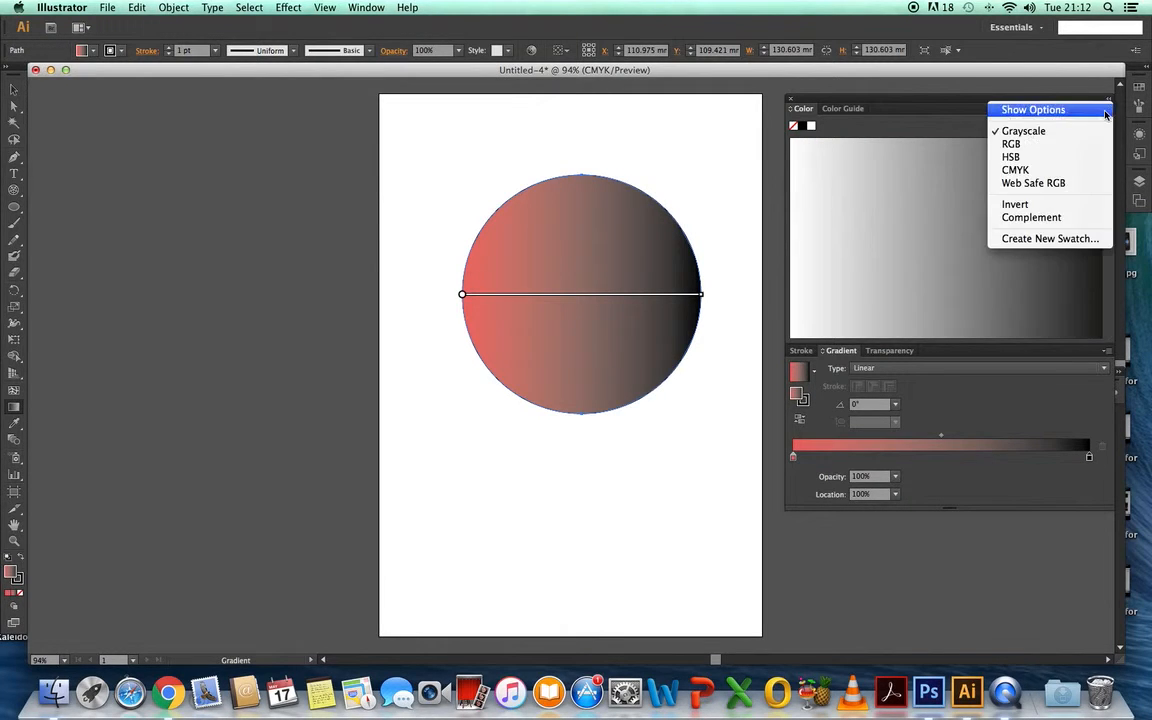
pyautogui.click(1024, 148)
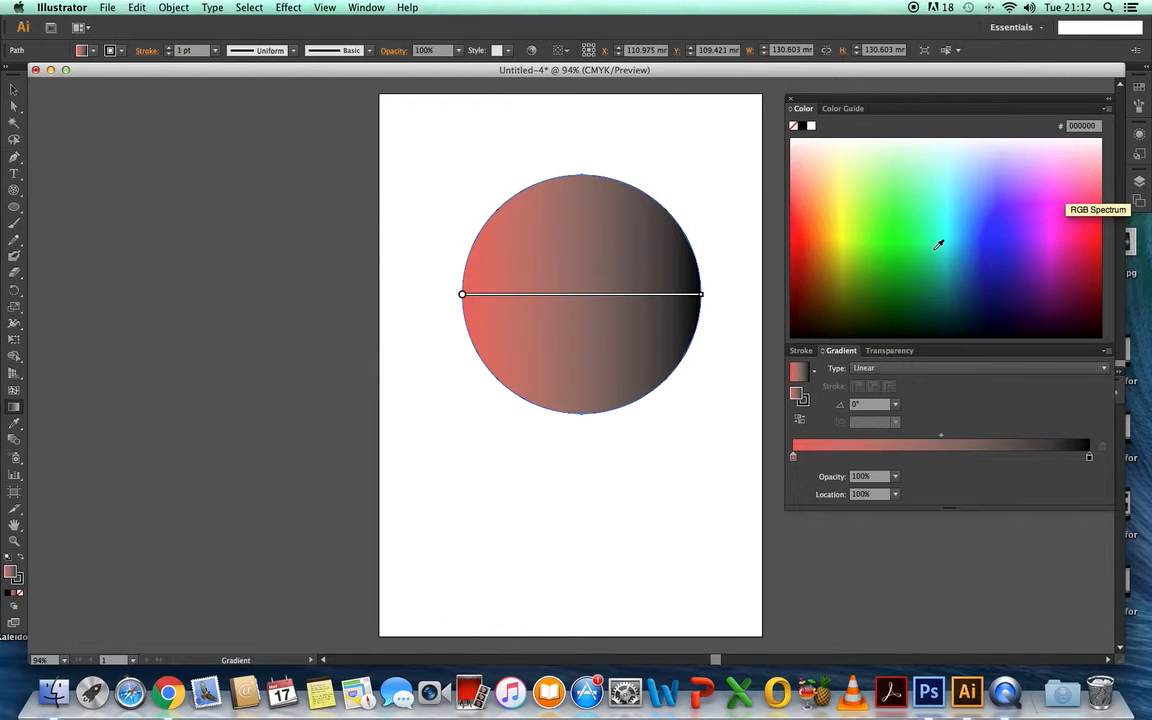
pyautogui.click(906, 172)
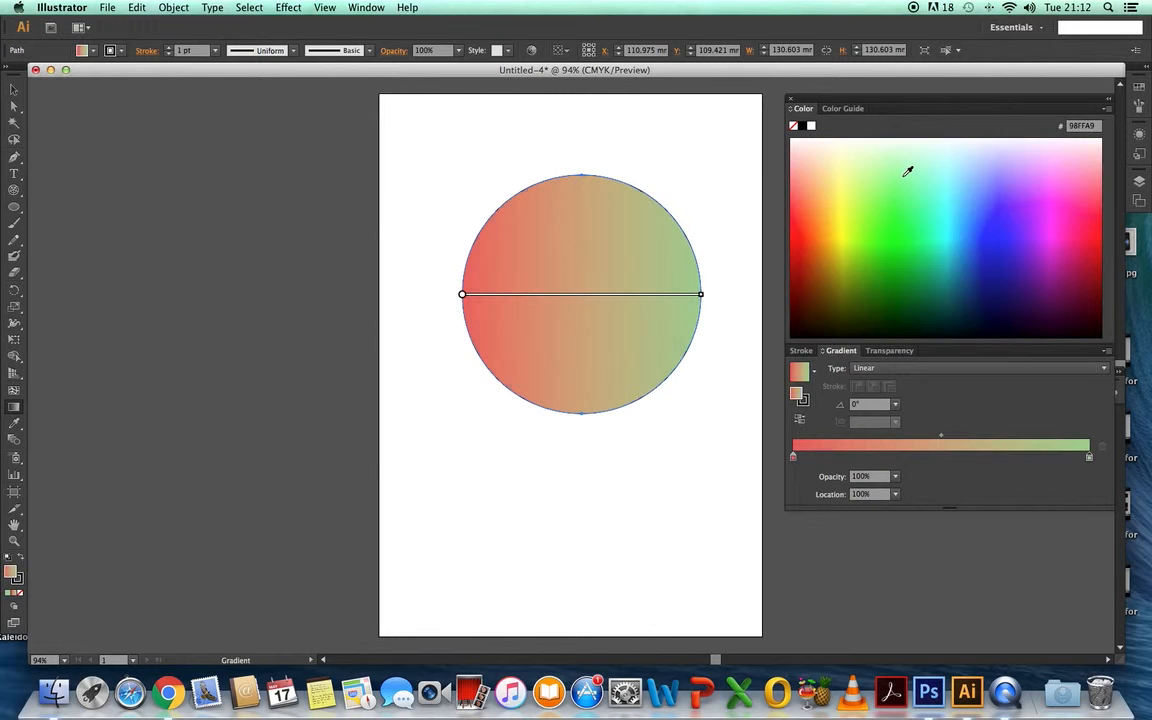
pyautogui.click(899, 266)
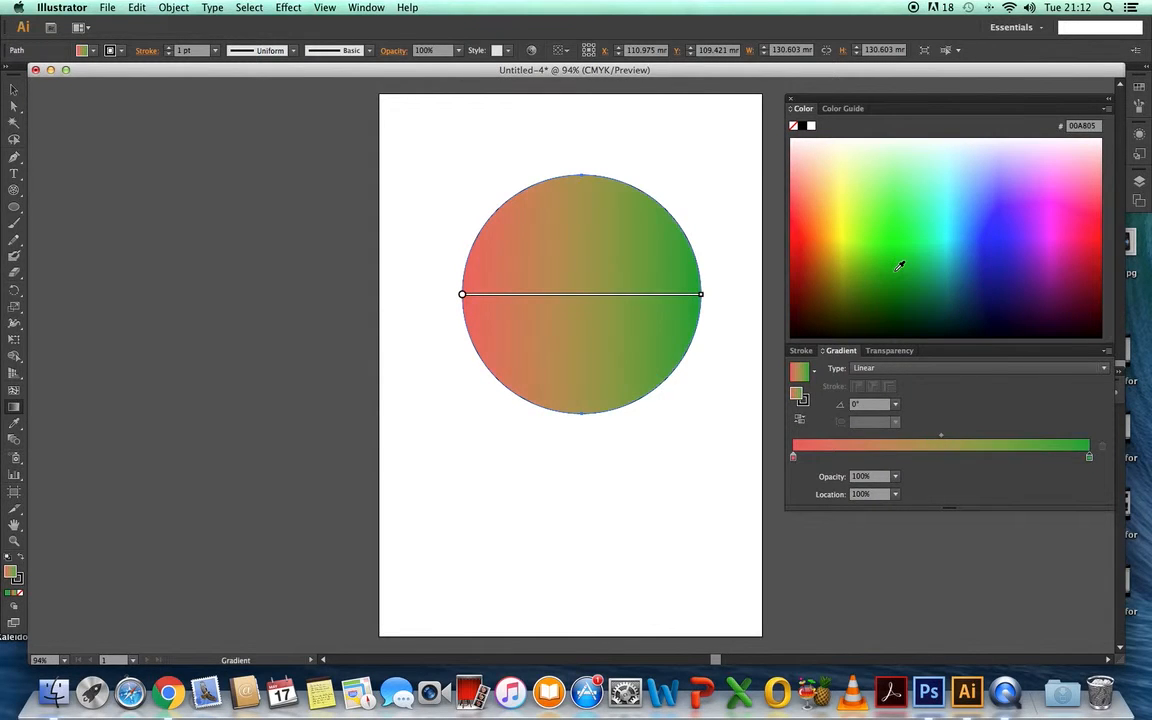
# - Add eight roughly evenly spaced color stops between the gradient's red and green ends
pyautogui.click(822, 457)
pyautogui.click(1053, 457)
pyautogui.click(984, 460)
pyautogui.click(954, 458)
pyautogui.click(924, 457)
pyautogui.click(891, 458)
pyautogui.click(860, 458)
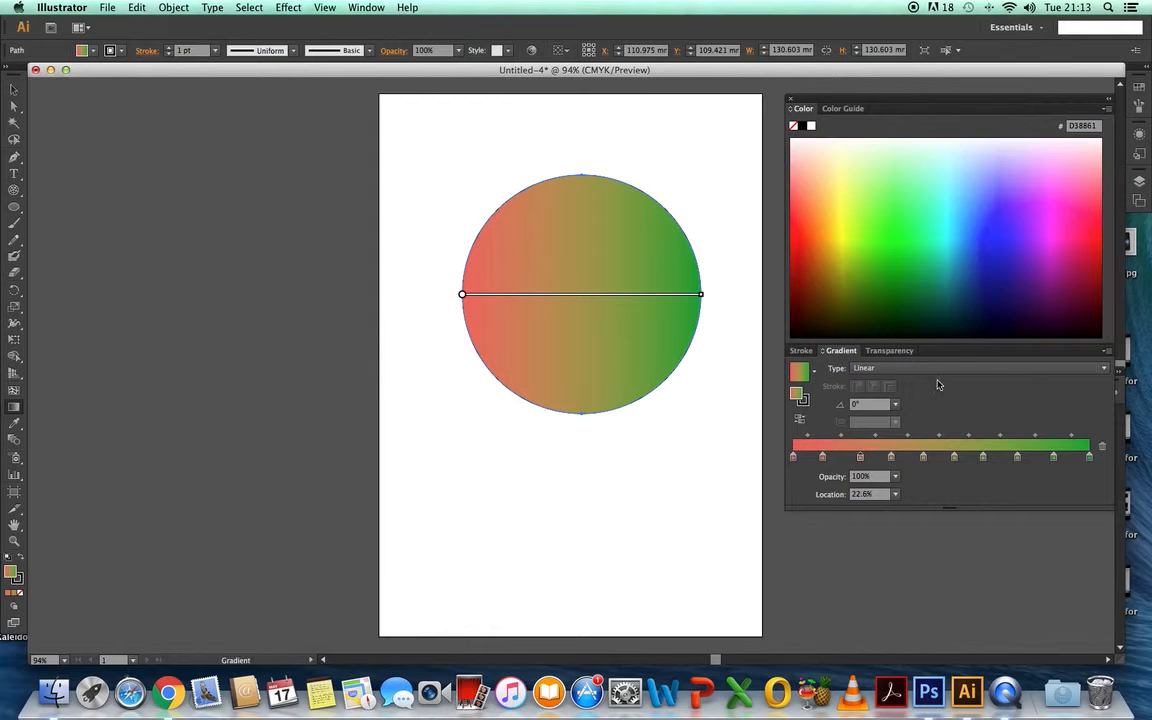
# - Keep the gradient linear and recolor its second stop hot pink FF089A and its third stop yellow-green D2E800
pyautogui.click(1104, 369)
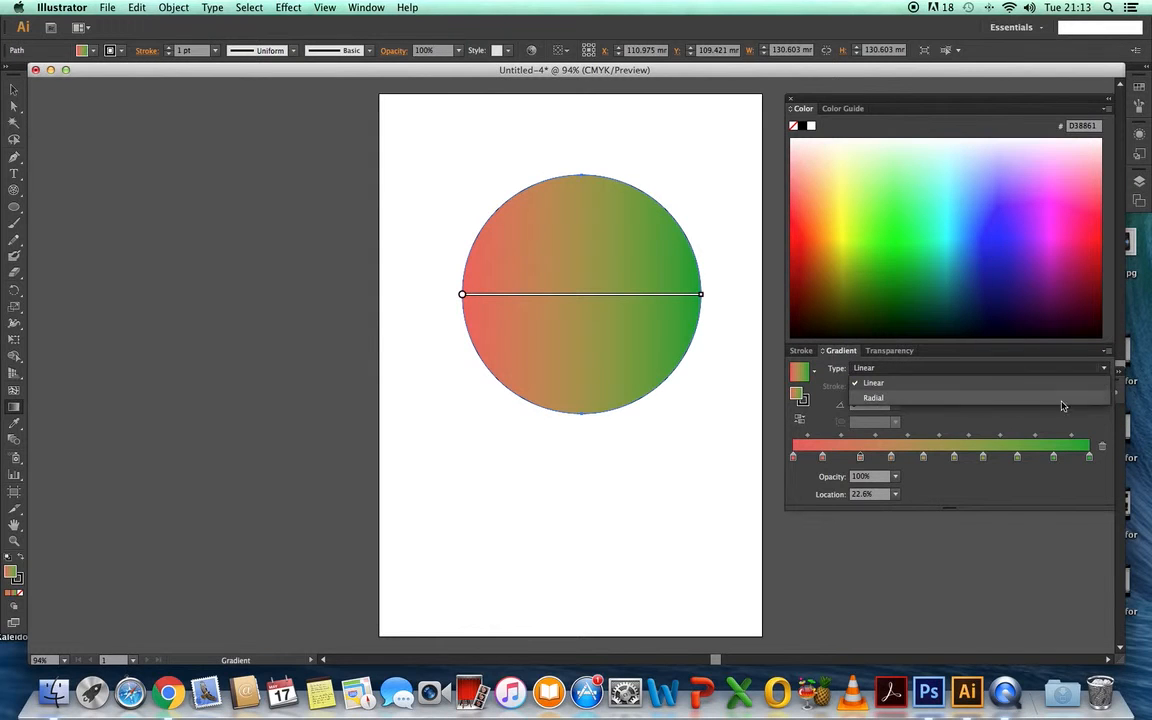
pyautogui.click(983, 390)
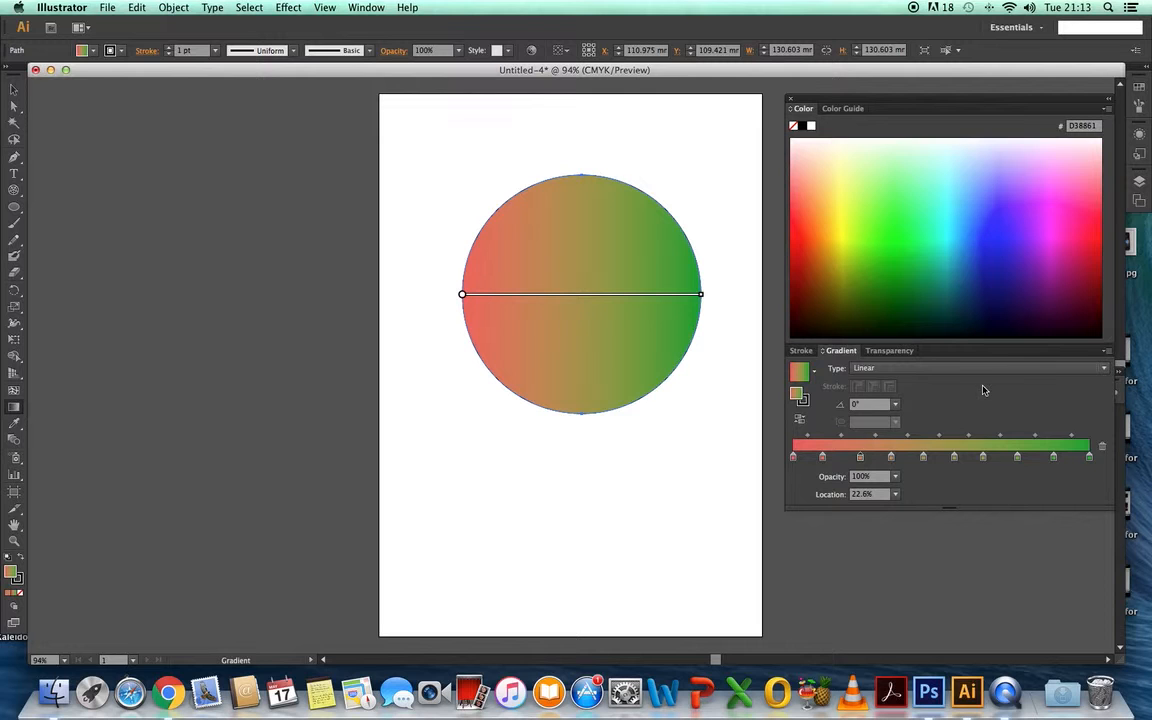
pyautogui.click(823, 458)
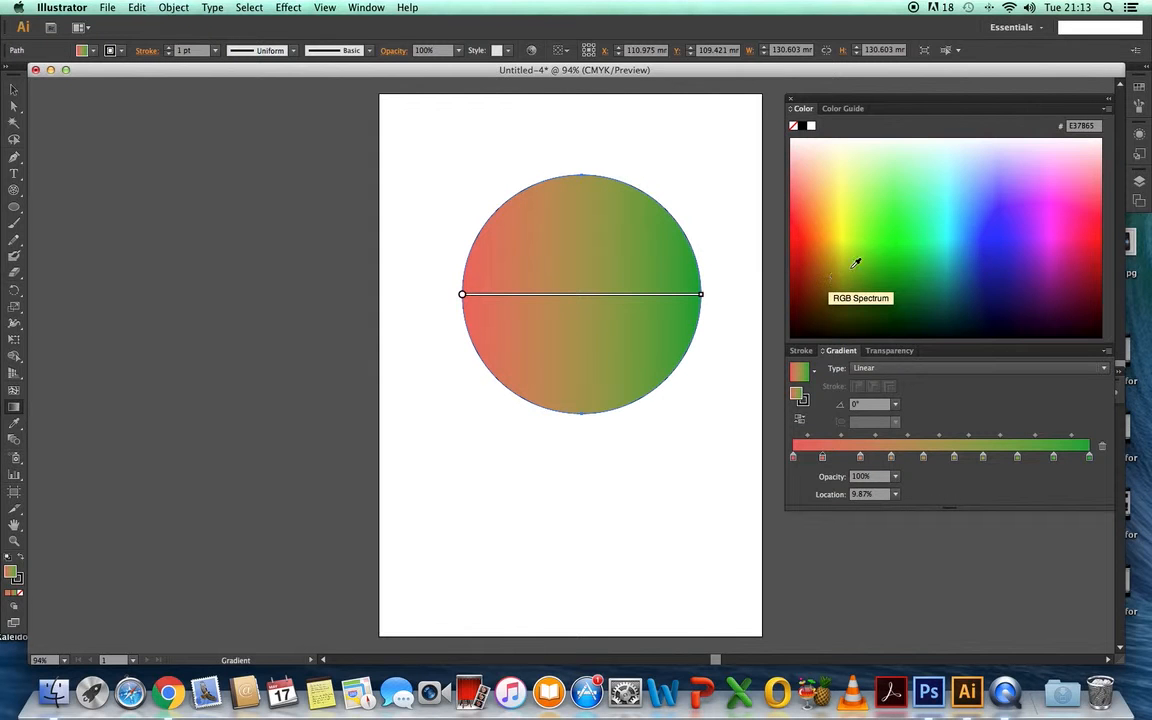
pyautogui.click(1075, 229)
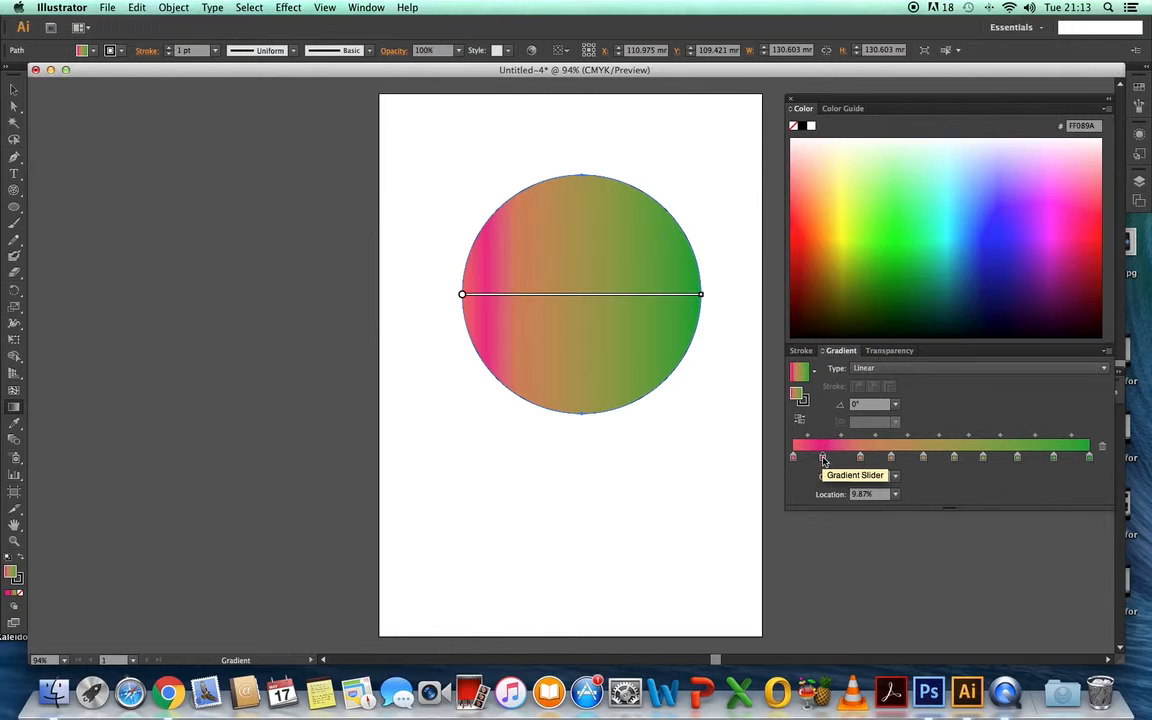
pyautogui.click(862, 457)
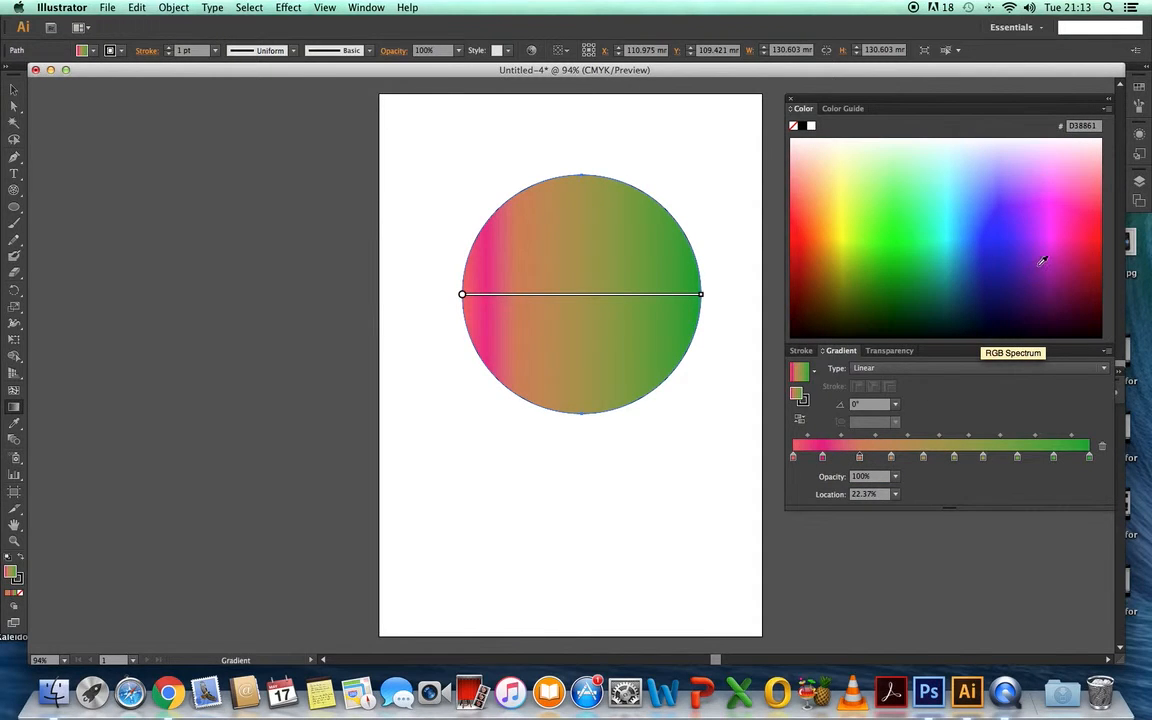
pyautogui.click(851, 239)
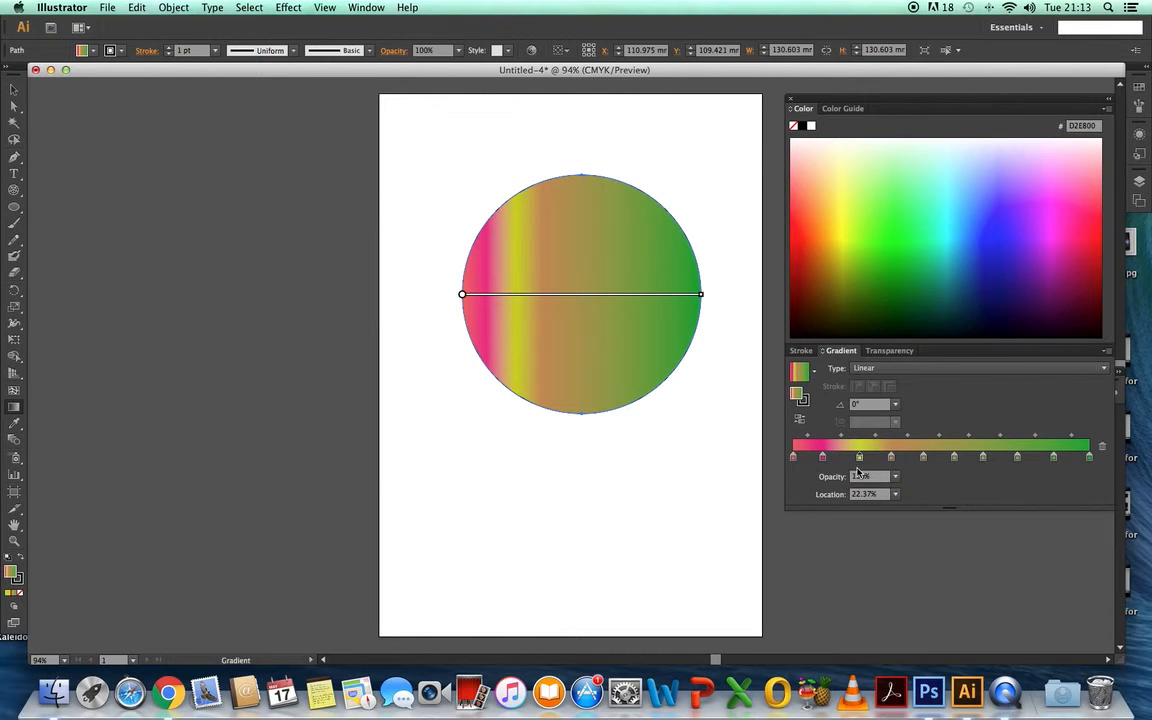
# - Recolor the gradient's fourth stop off-white FFFBF2 and its ninth stop dark green 003200
pyautogui.click(890, 457)
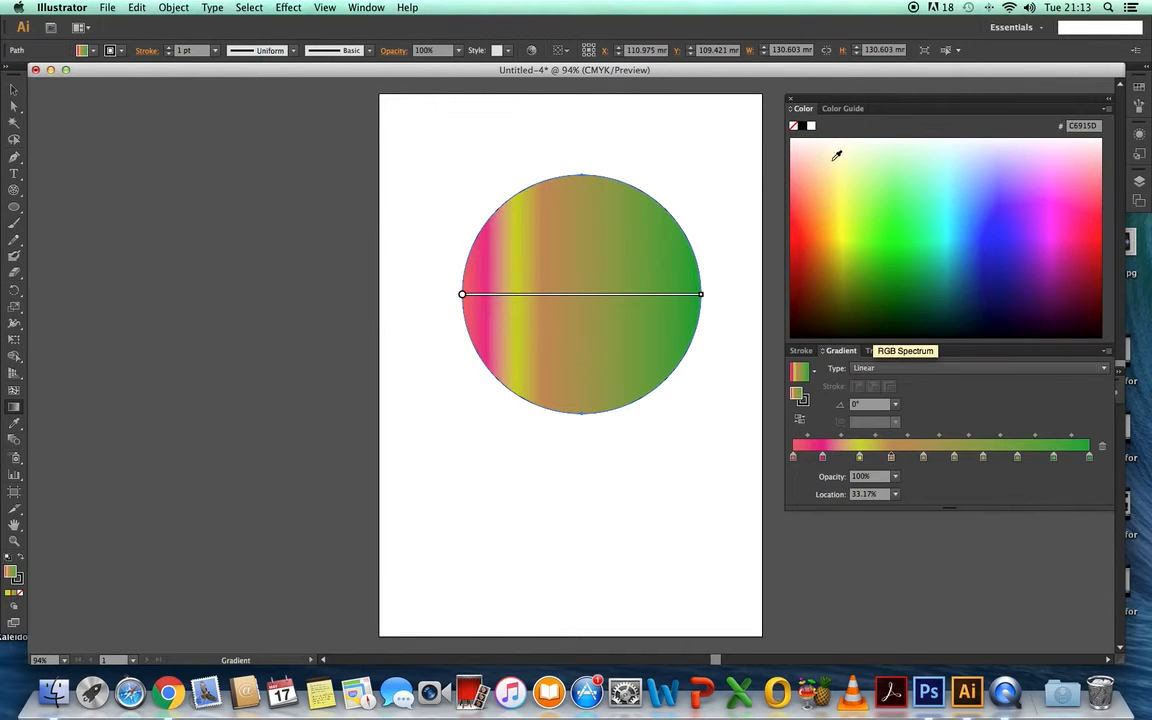
pyautogui.click(800, 142)
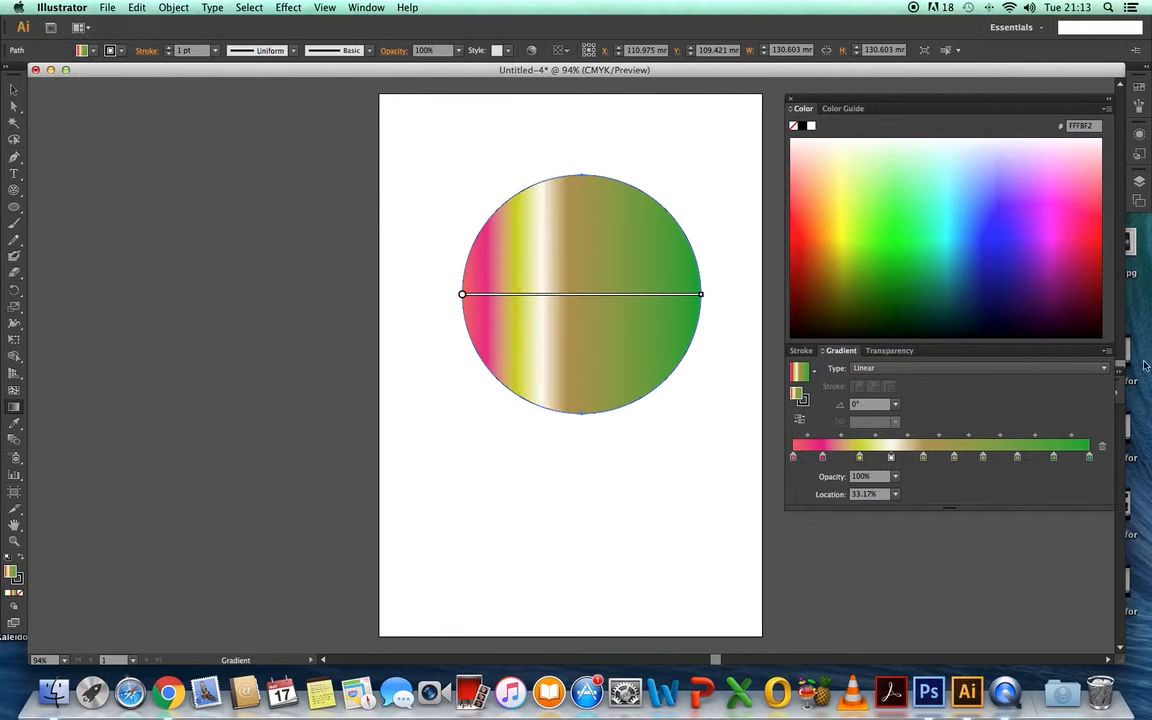
pyautogui.click(1053, 458)
pyautogui.click(981, 321)
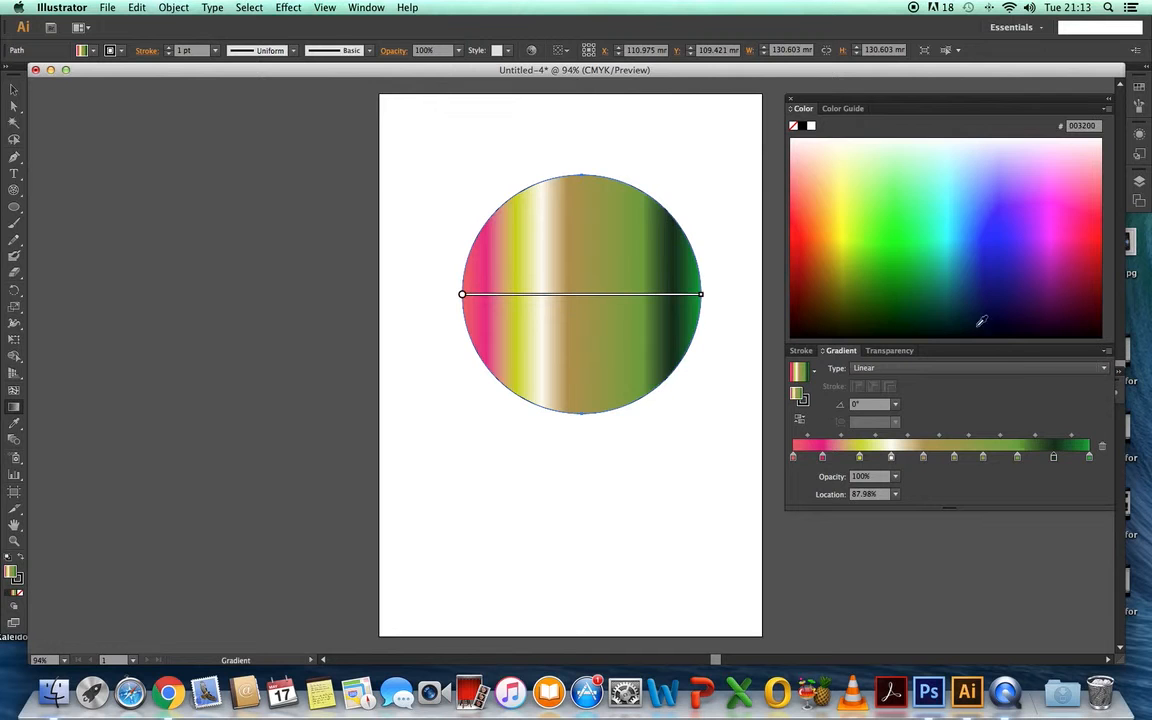
# - Recolor the gradient's seventh stop pale blue-white F1F7FF and its fifth stop amber F8C300
pyautogui.click(983, 458)
pyautogui.click(976, 140)
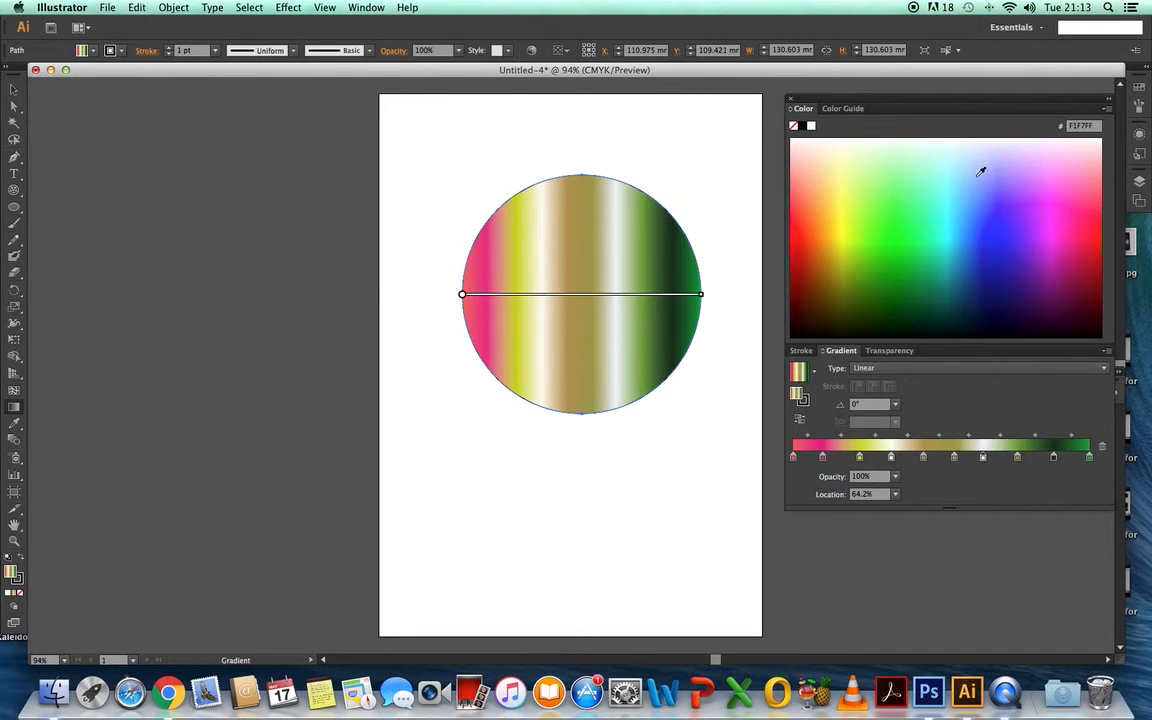
pyautogui.click(924, 459)
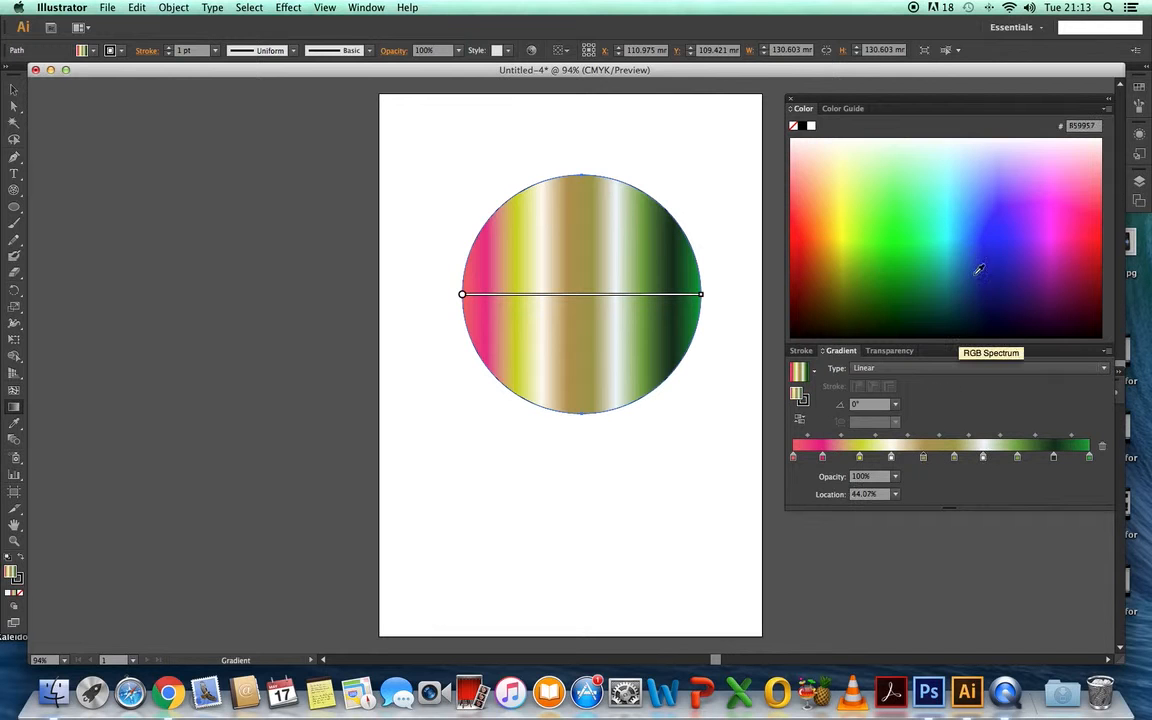
pyautogui.click(835, 233)
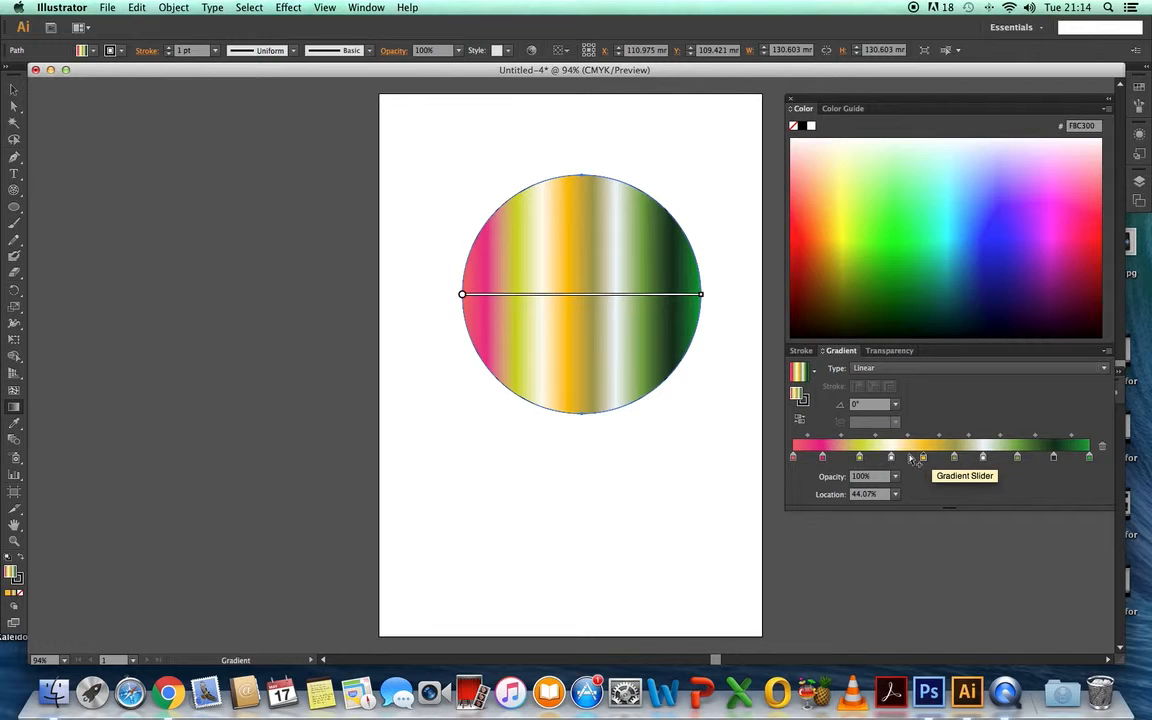
# - Try 60% opacity on the circle, restore it to 100%, and look through the available blending modes
pyautogui.click(1054, 458)
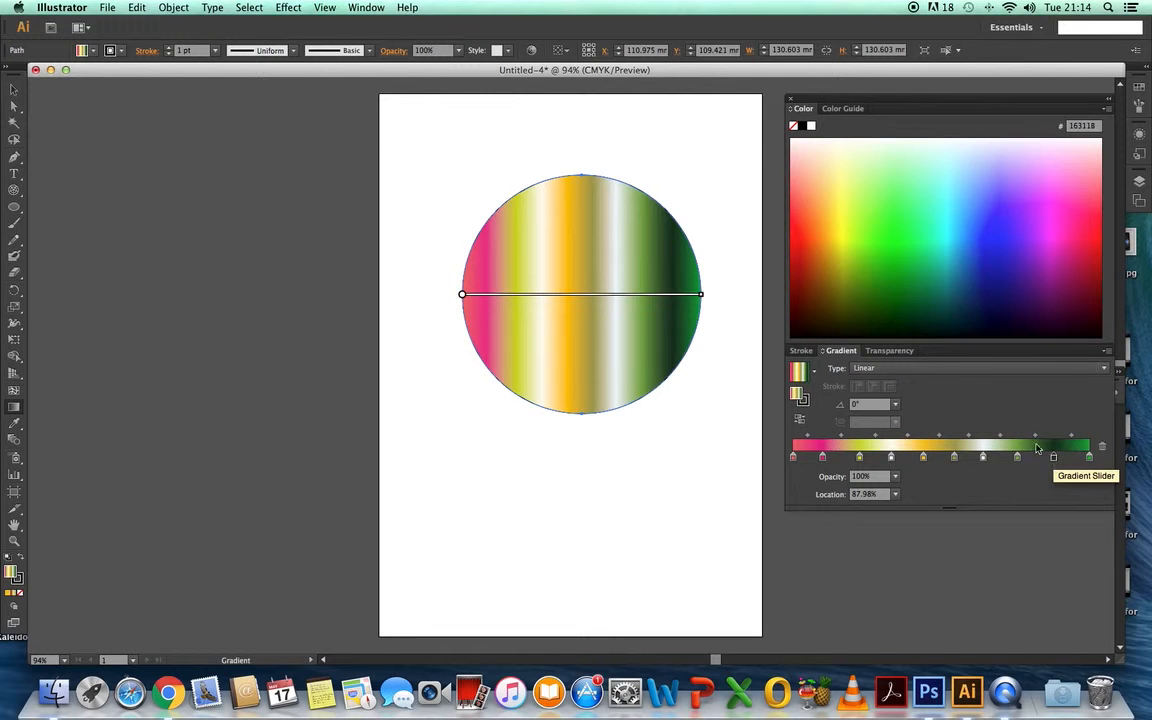
pyautogui.click(903, 351)
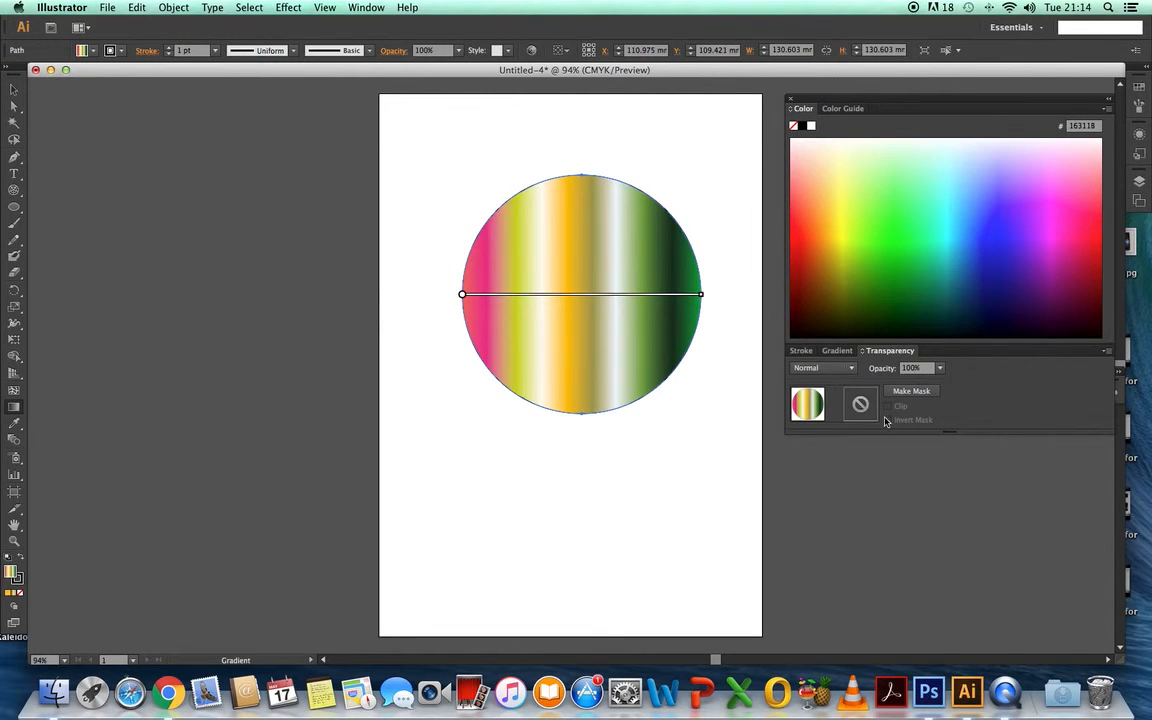
pyautogui.click(940, 368)
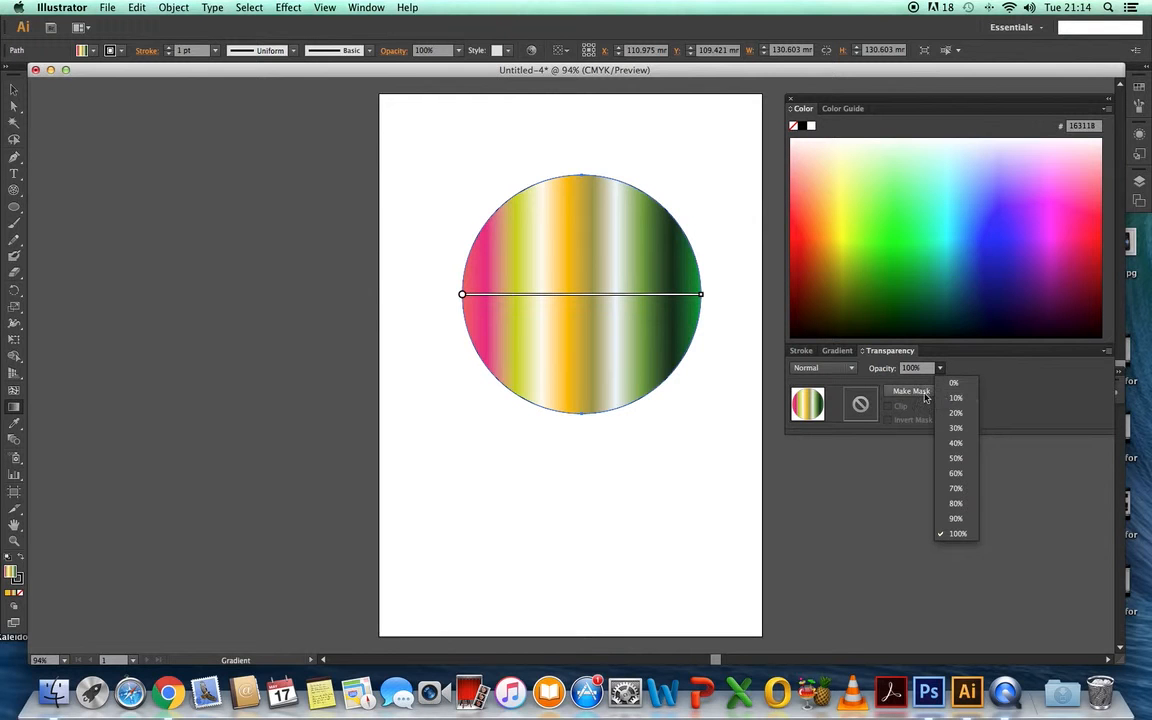
pyautogui.click(957, 474)
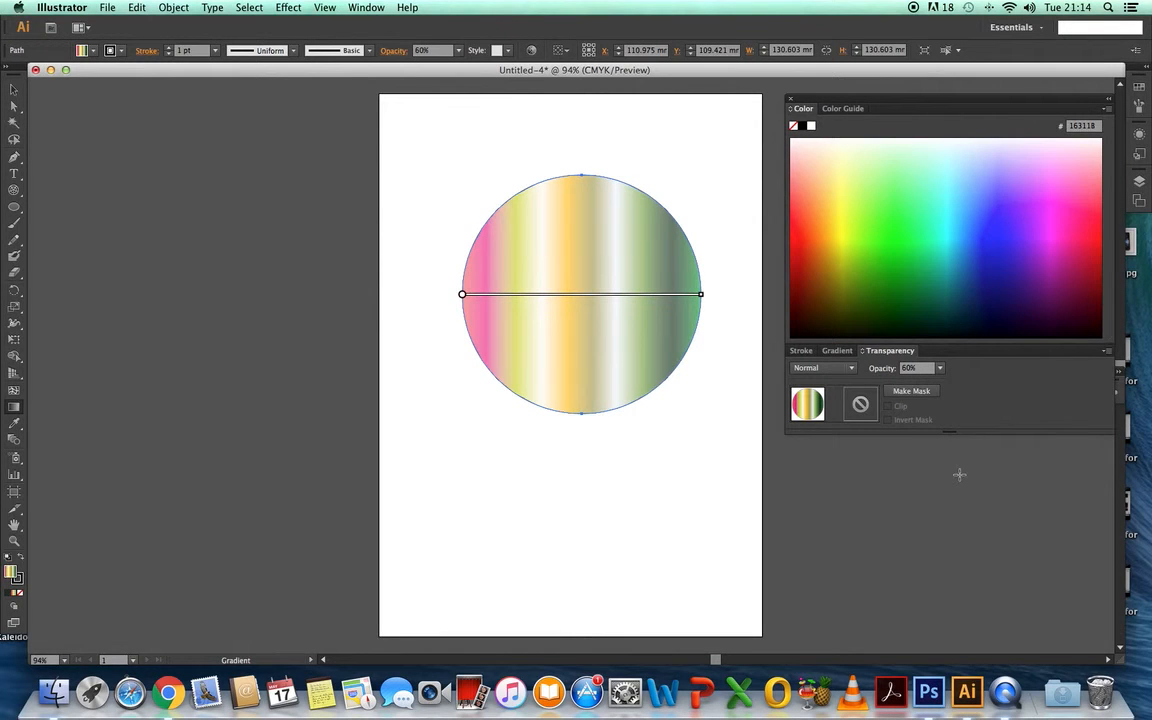
pyautogui.click(941, 369)
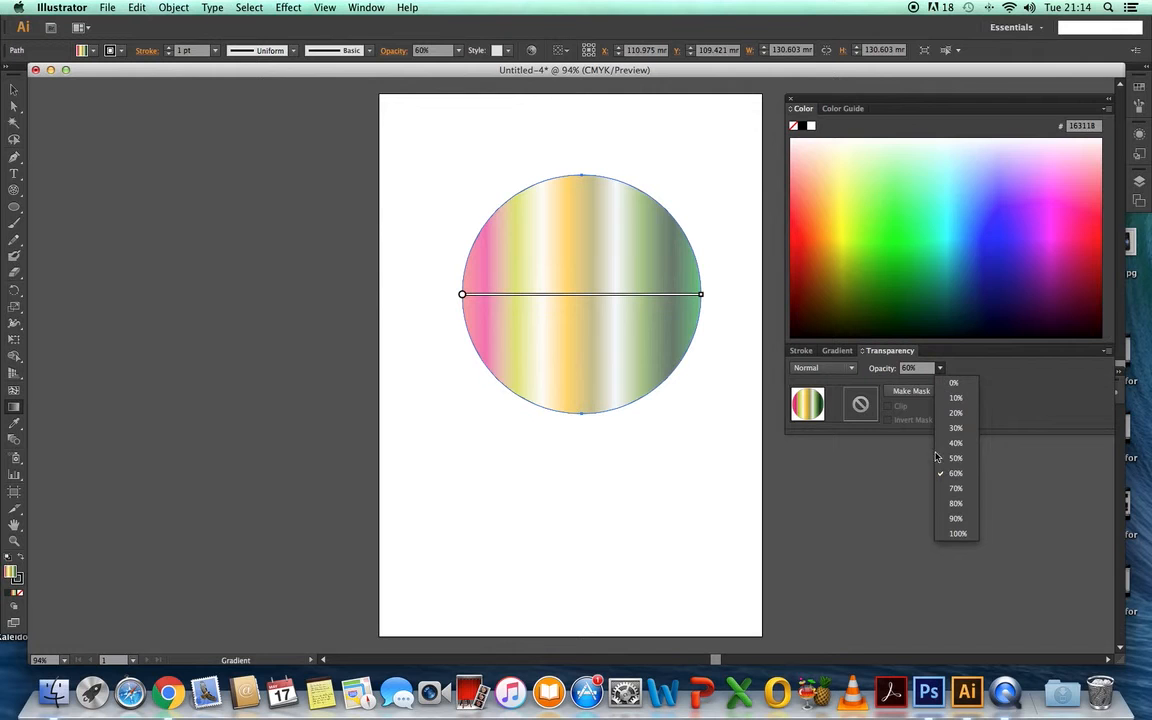
pyautogui.click(954, 536)
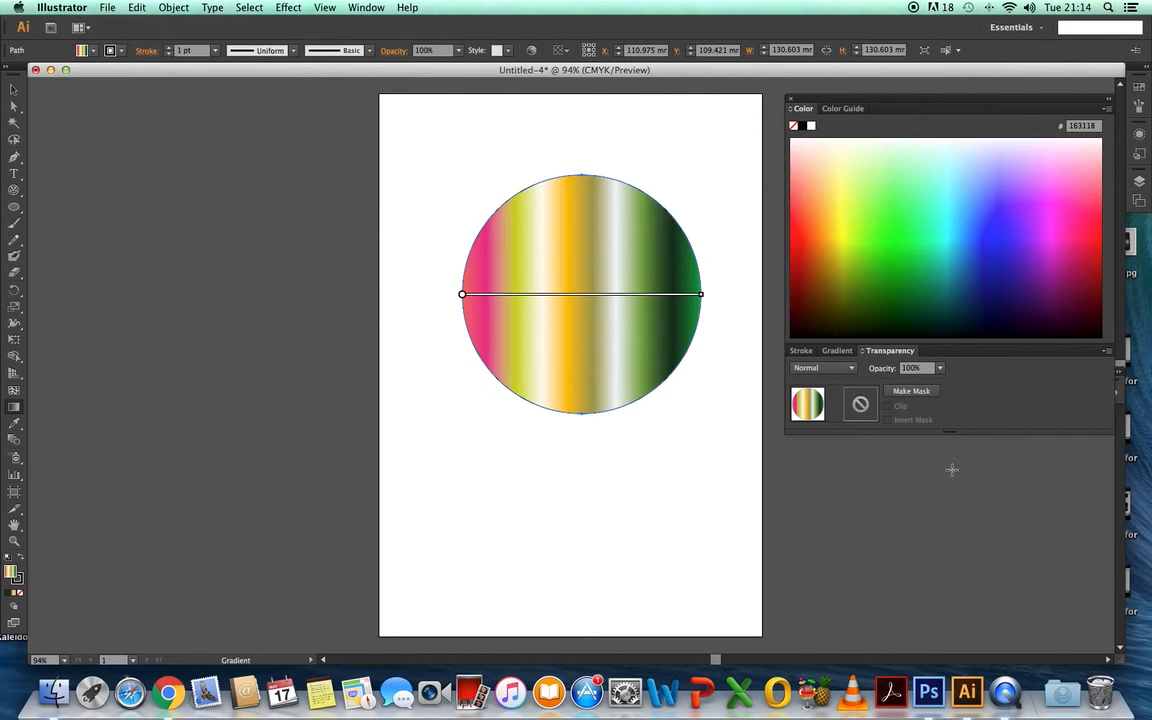
pyautogui.click(852, 368)
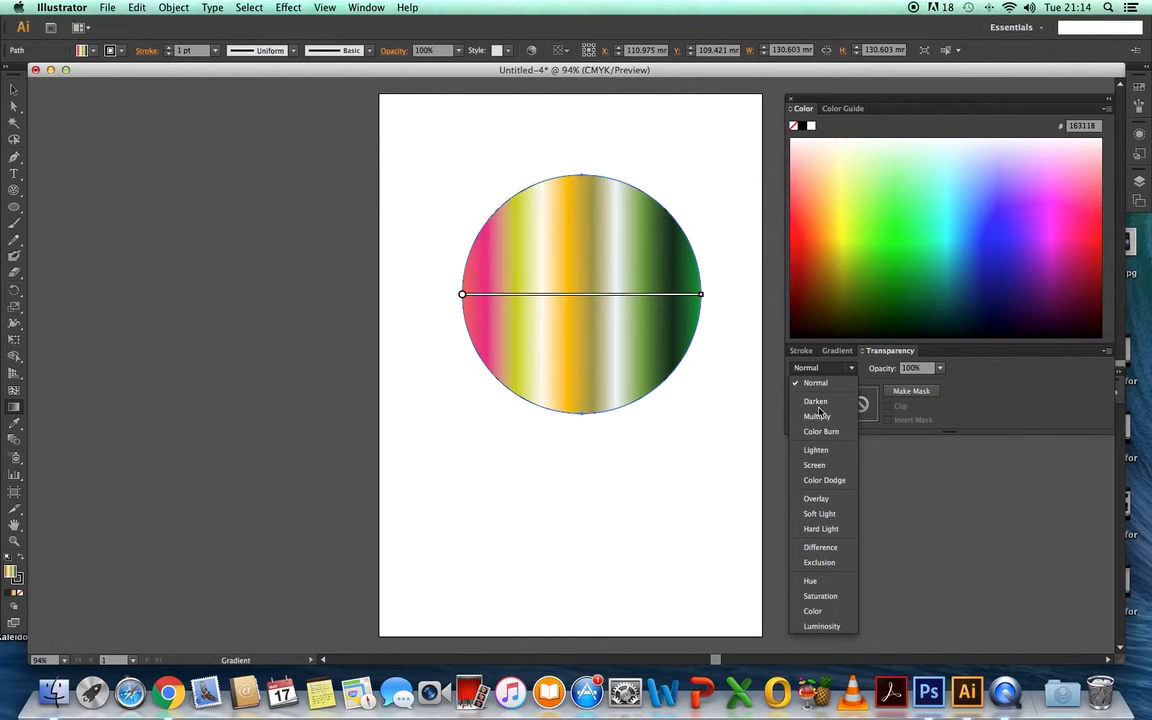
pyautogui.click(854, 369)
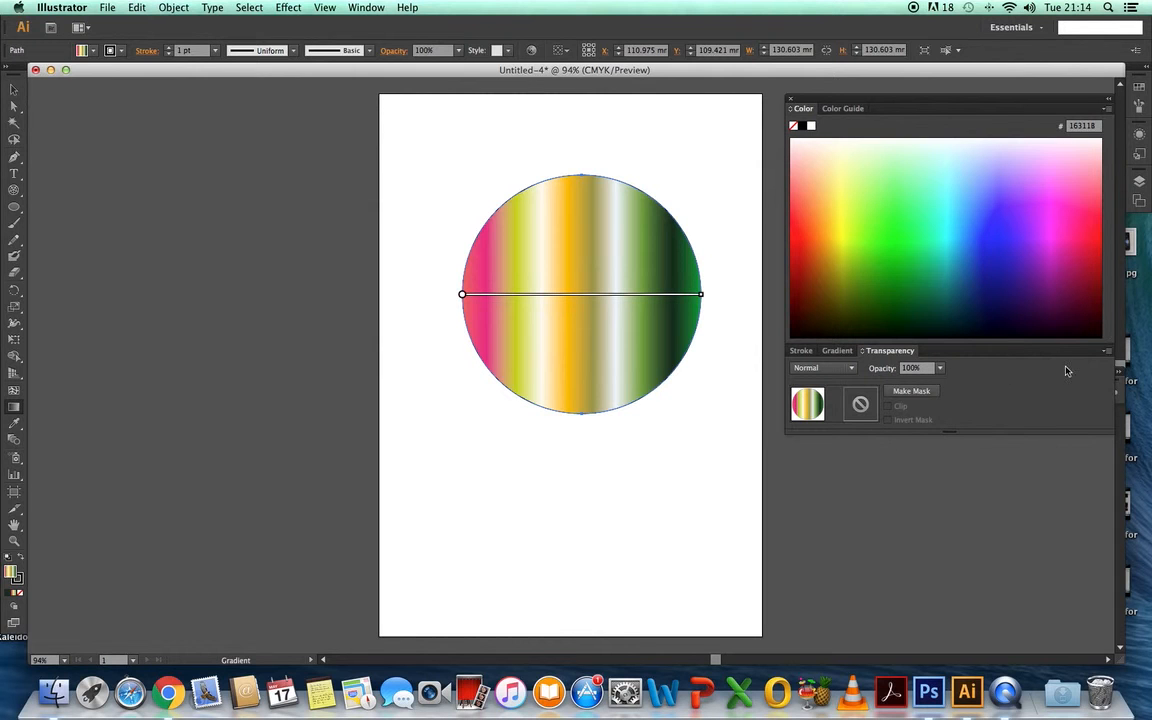
# - Return to the gradient settings and recolor the seventh stop pale lilac F4EBFF and the fourth stop pink-red FF3960
pyautogui.click(842, 351)
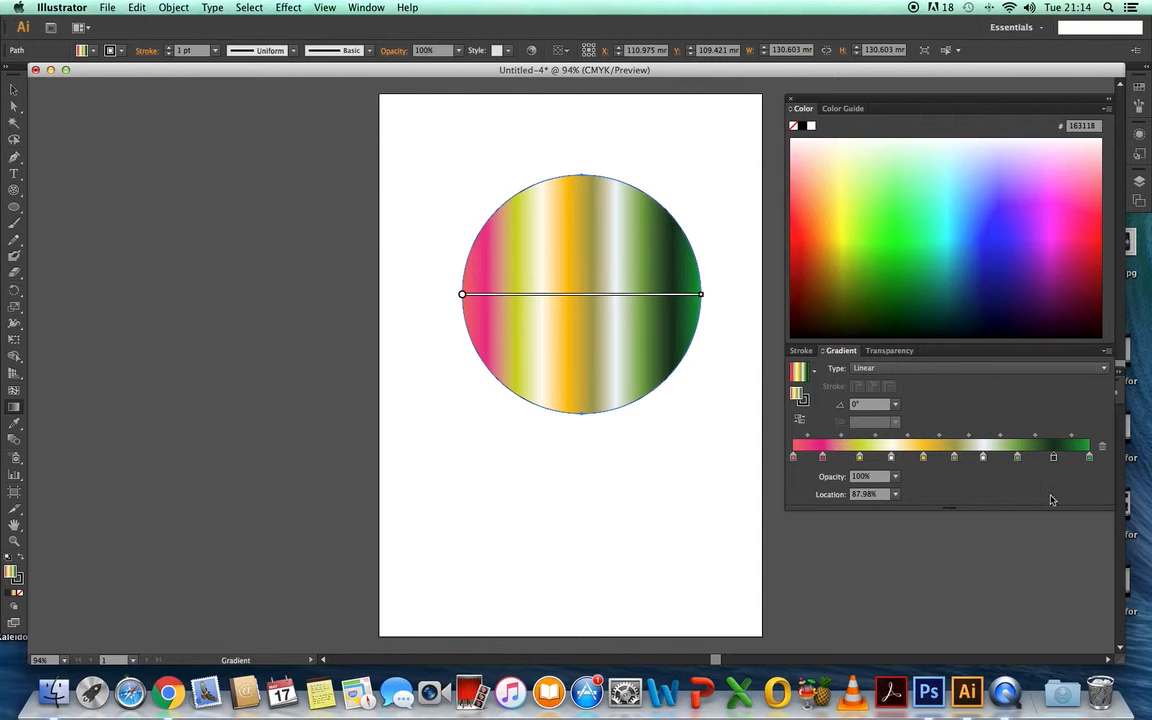
pyautogui.click(983, 458)
pyautogui.click(1051, 231)
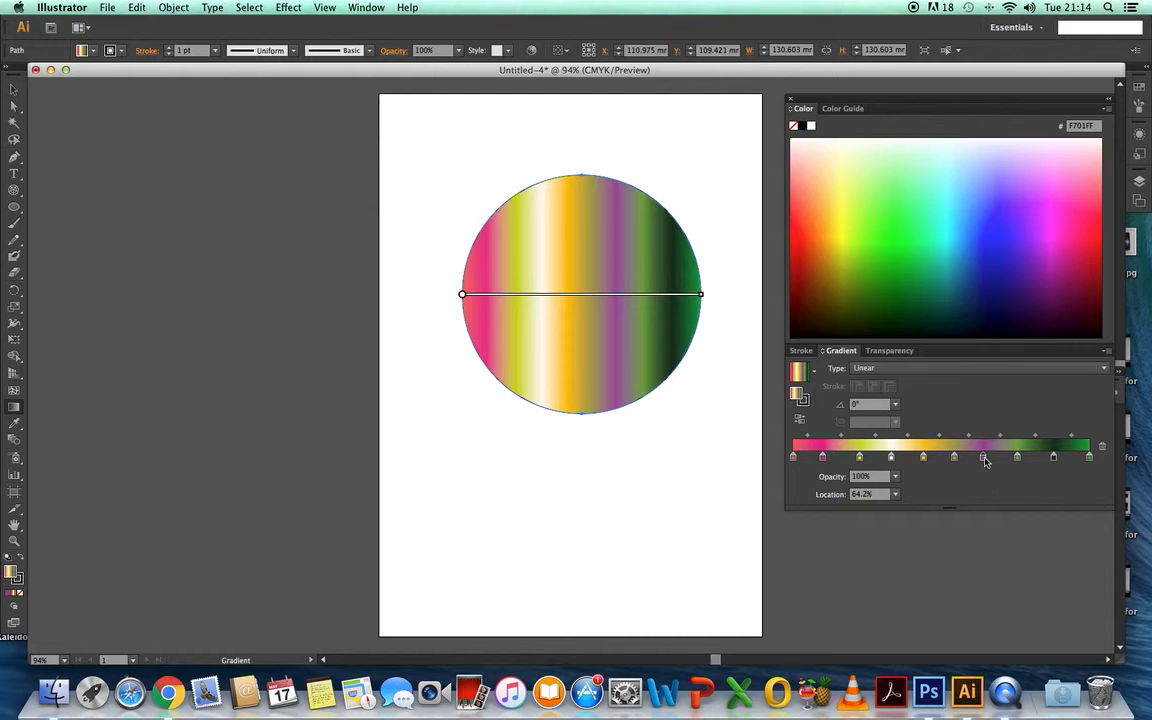
pyautogui.click(1027, 144)
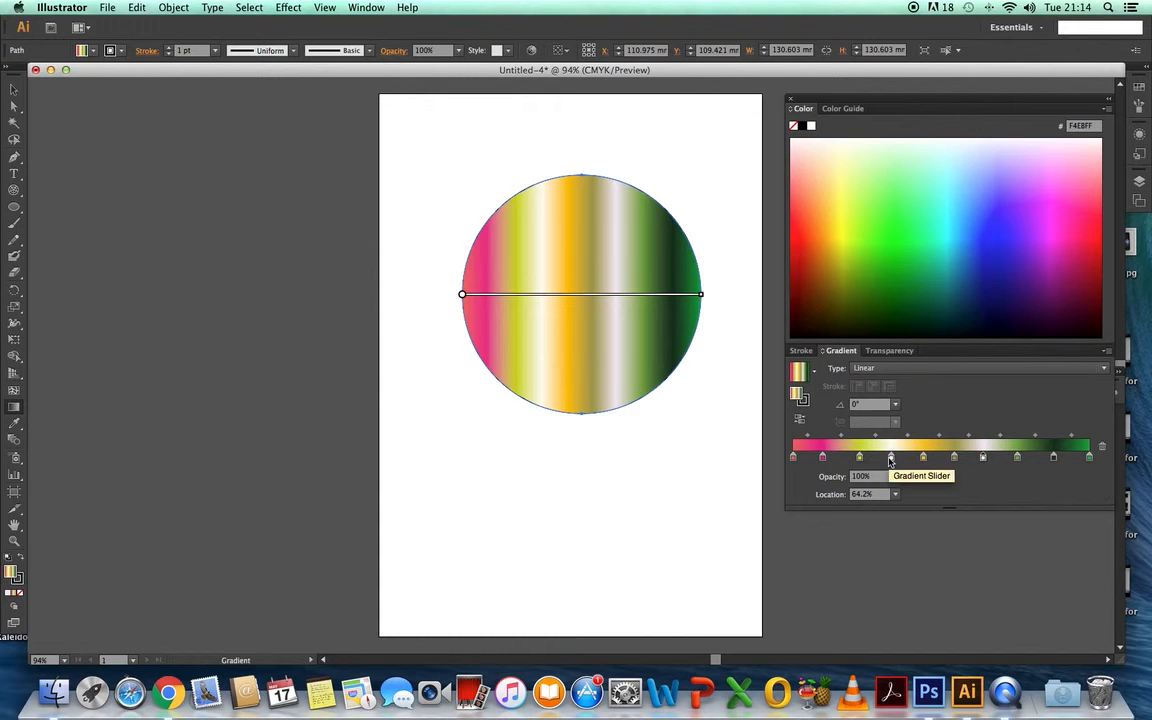
pyautogui.click(891, 458)
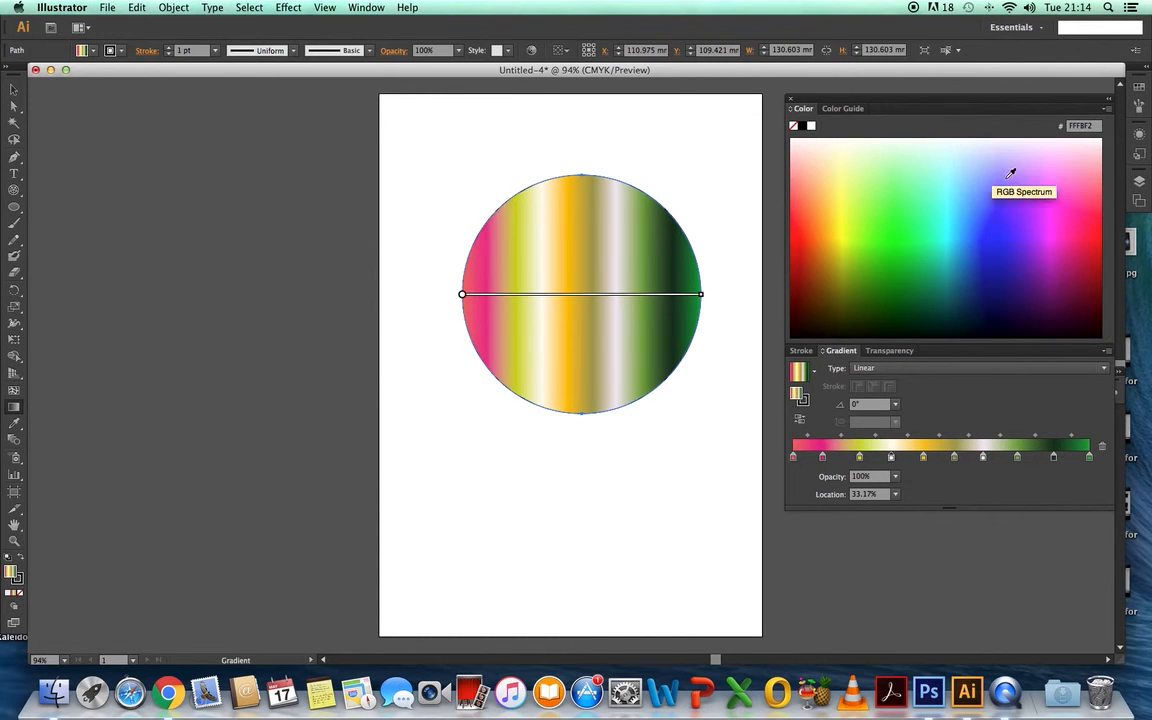
pyautogui.click(1096, 210)
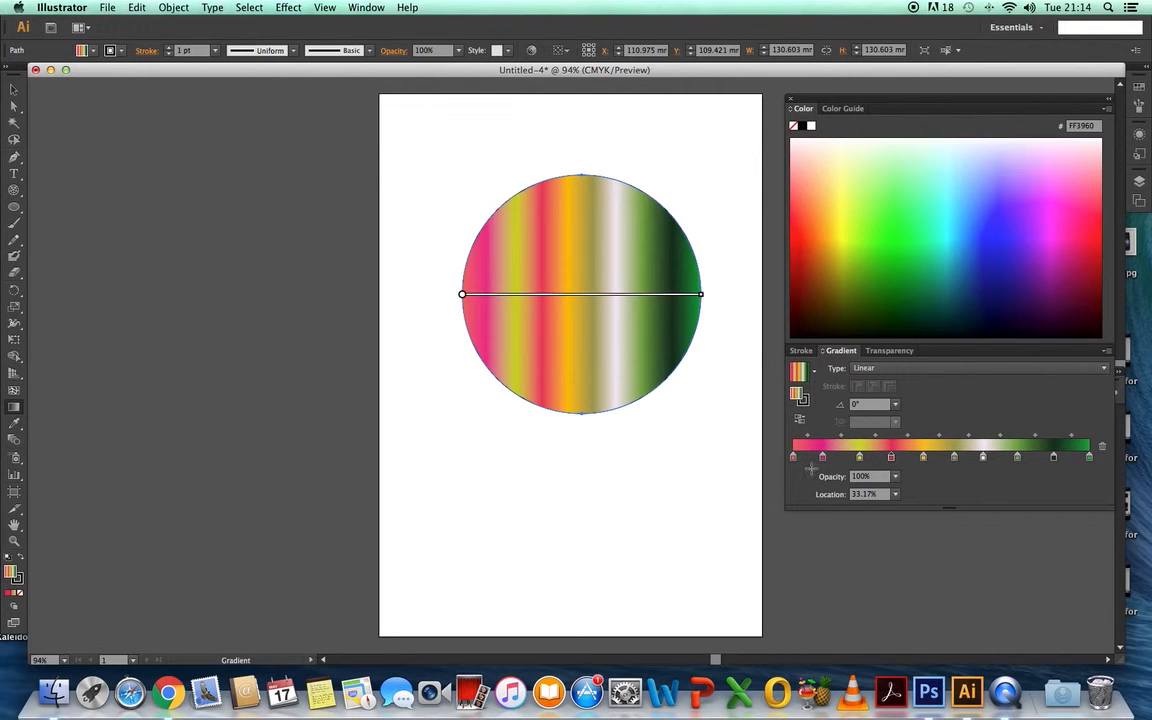
# - Change the circle's gradient type to Radial and move the hot pink second stop to location 17.89%
pyautogui.click(870, 368)
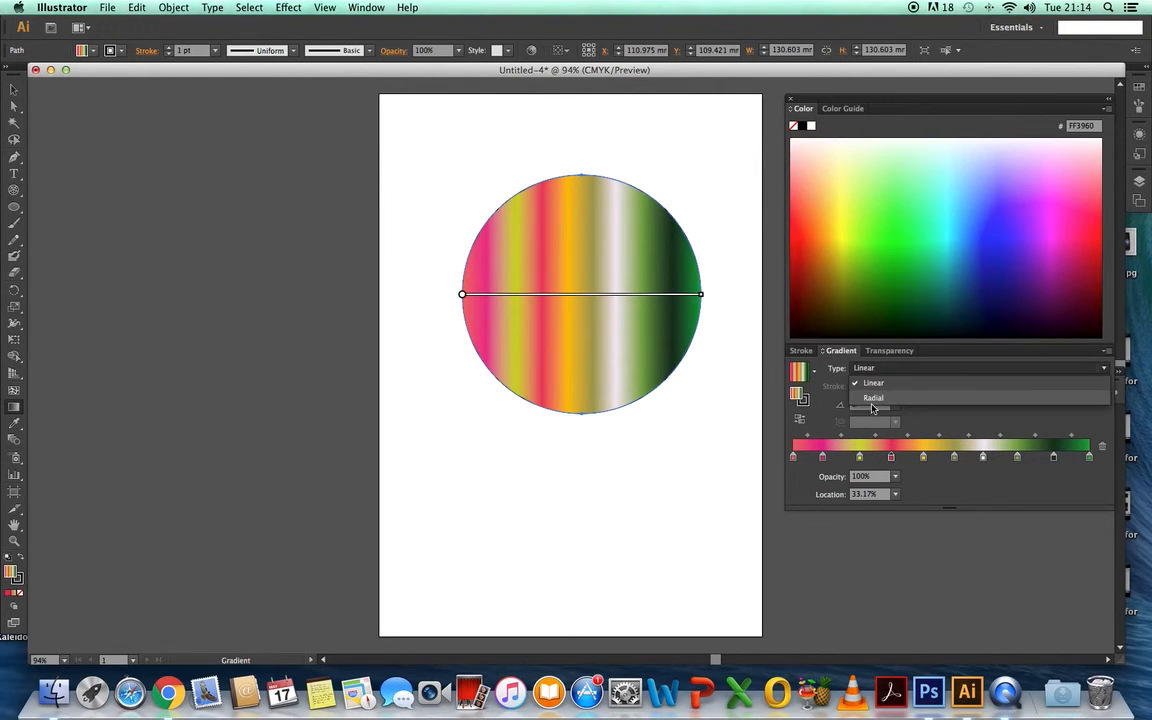
pyautogui.click(874, 398)
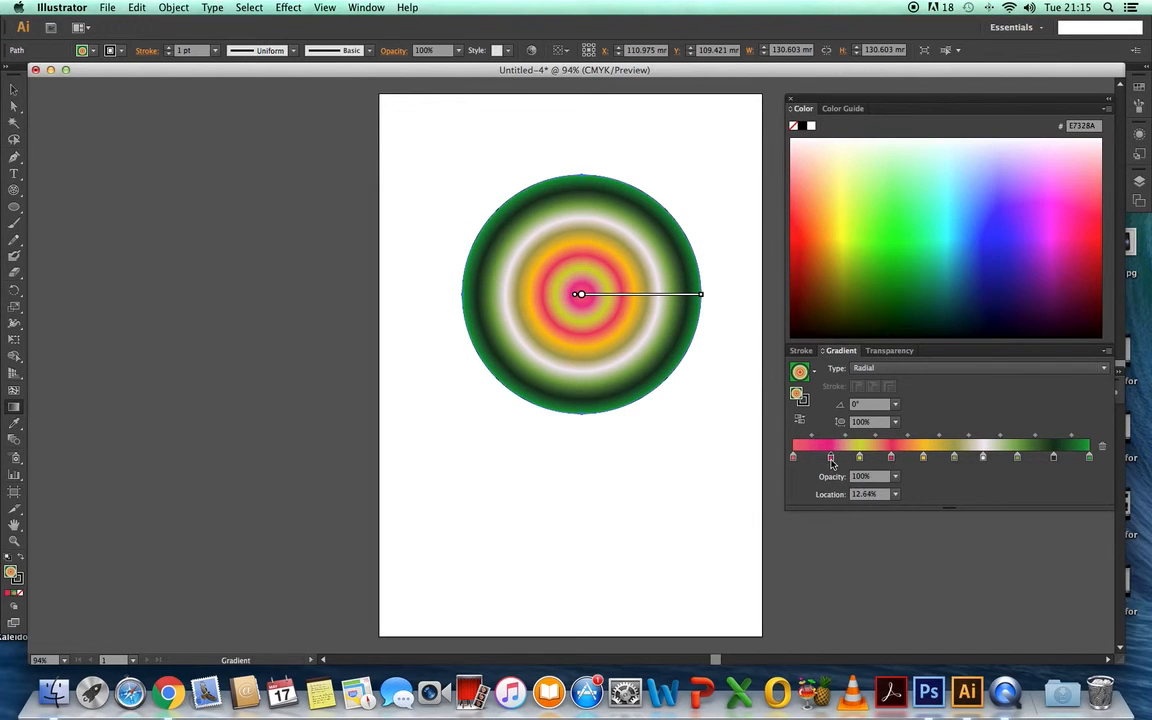
pyautogui.moveTo(822, 458); pyautogui.dragTo(846, 458)
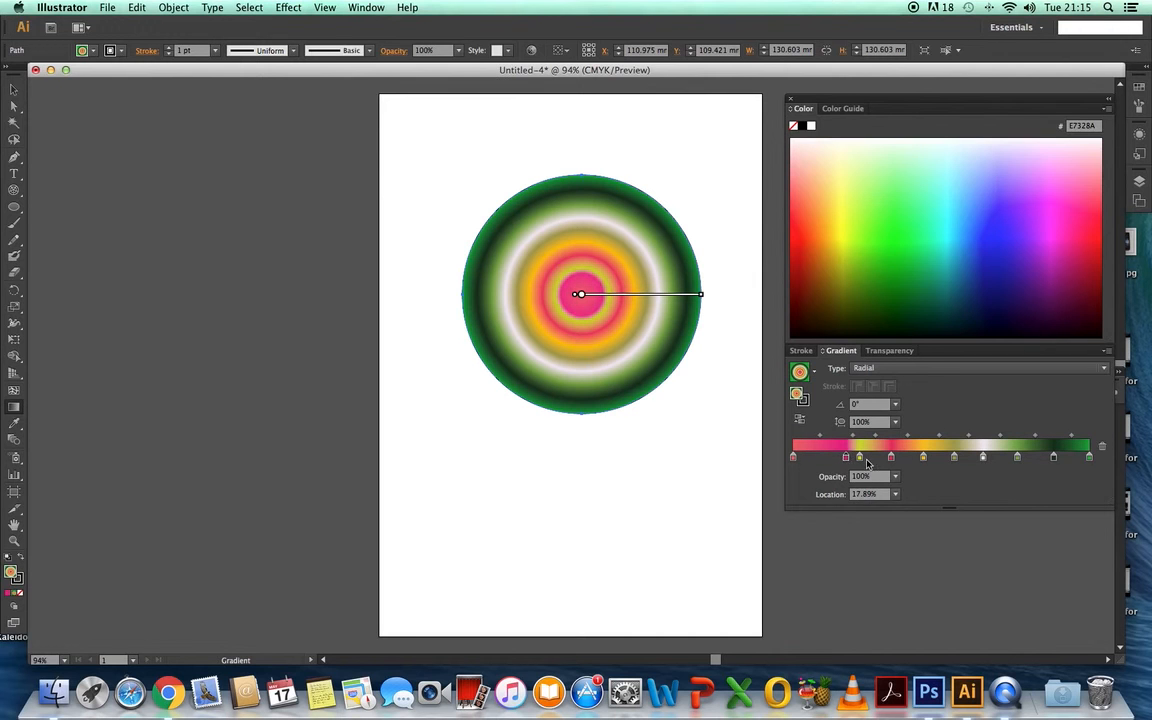
# - Reposition the radial gradient's outer stops, shifting the olive, pale lilac and light green ones outward and the green end stop to 98.06%
pyautogui.click(955, 458)
pyautogui.moveTo(955, 458); pyautogui.dragTo(1009, 458)
pyautogui.moveTo(1016, 458); pyautogui.dragTo(1060, 460)
pyautogui.click(1089, 458)
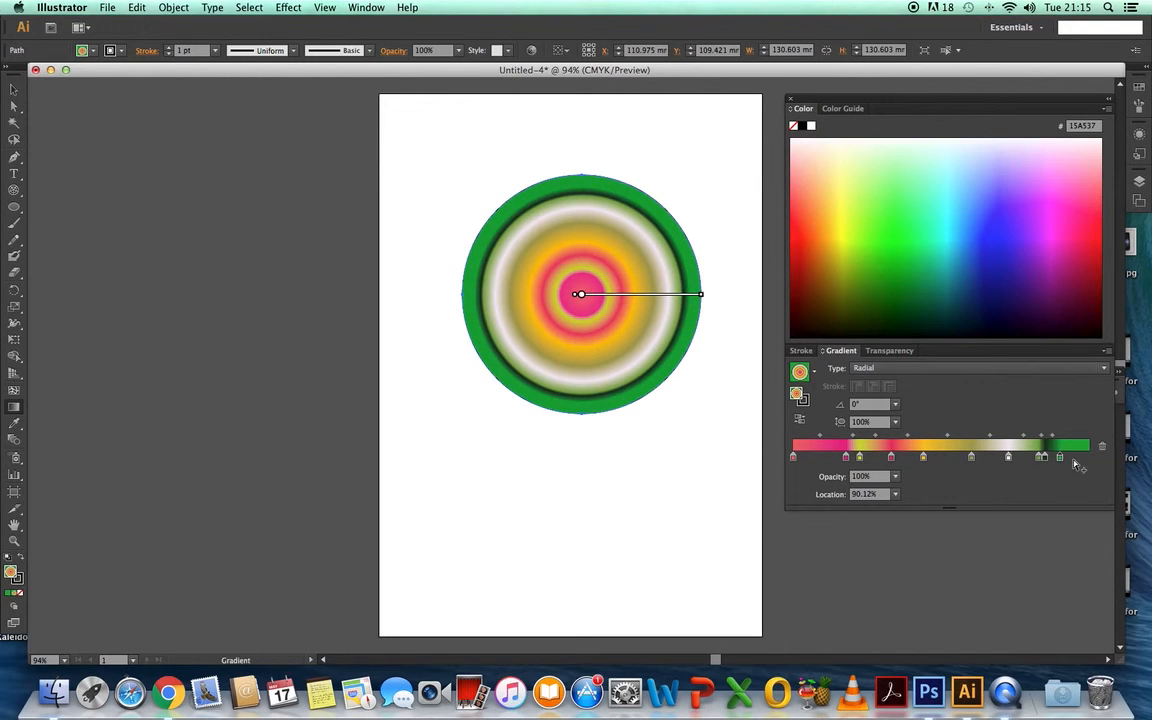
pyautogui.moveTo(1060, 460); pyautogui.dragTo(1083, 460)
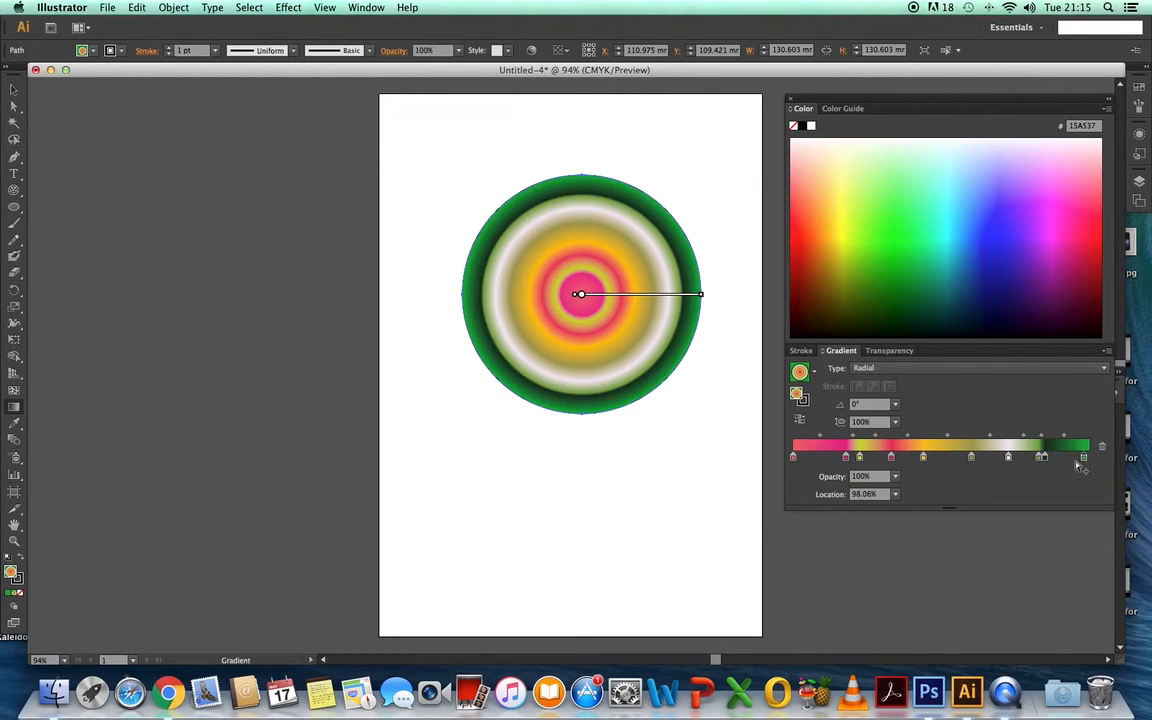
# - Move the olive stop to 56.2%, the pale lilac stop past light green to 79.76%, hot pink back inward, and yellow-green to 24.51%
pyautogui.moveTo(971, 458); pyautogui.dragTo(959, 458)
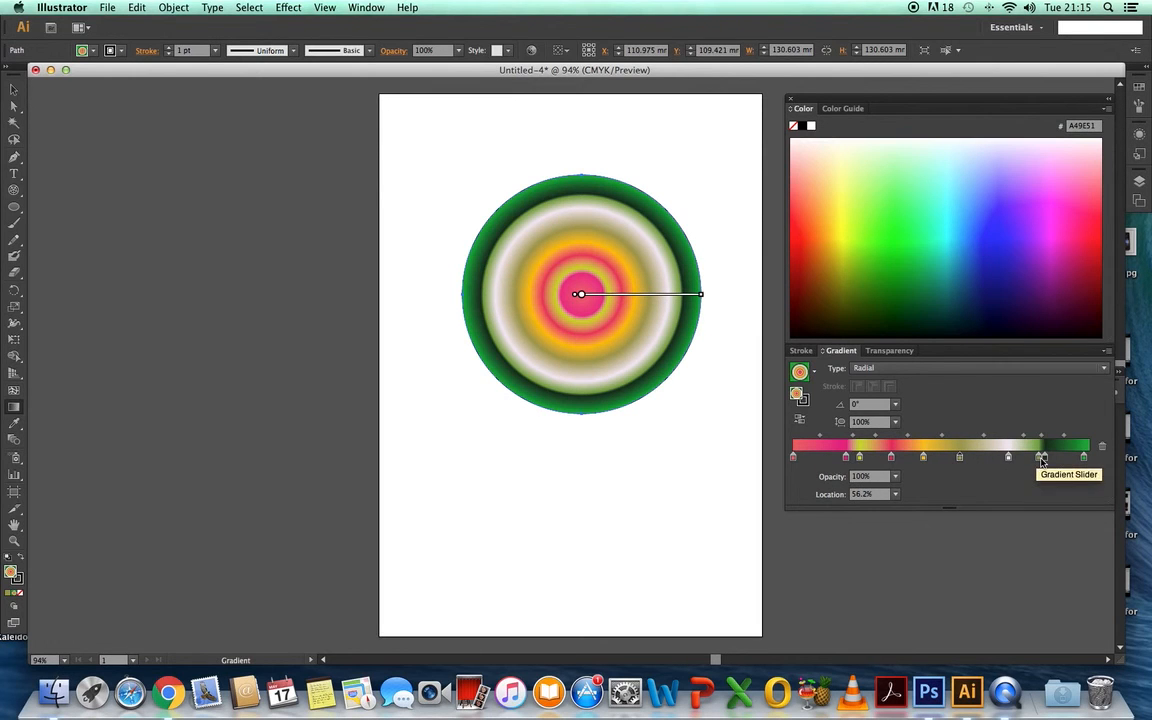
pyautogui.moveTo(1042, 460)
pyautogui.mouseDown()
pyautogui.moveTo(1005, 461)
pyautogui.moveTo(1030, 459)
pyautogui.mouseUp()
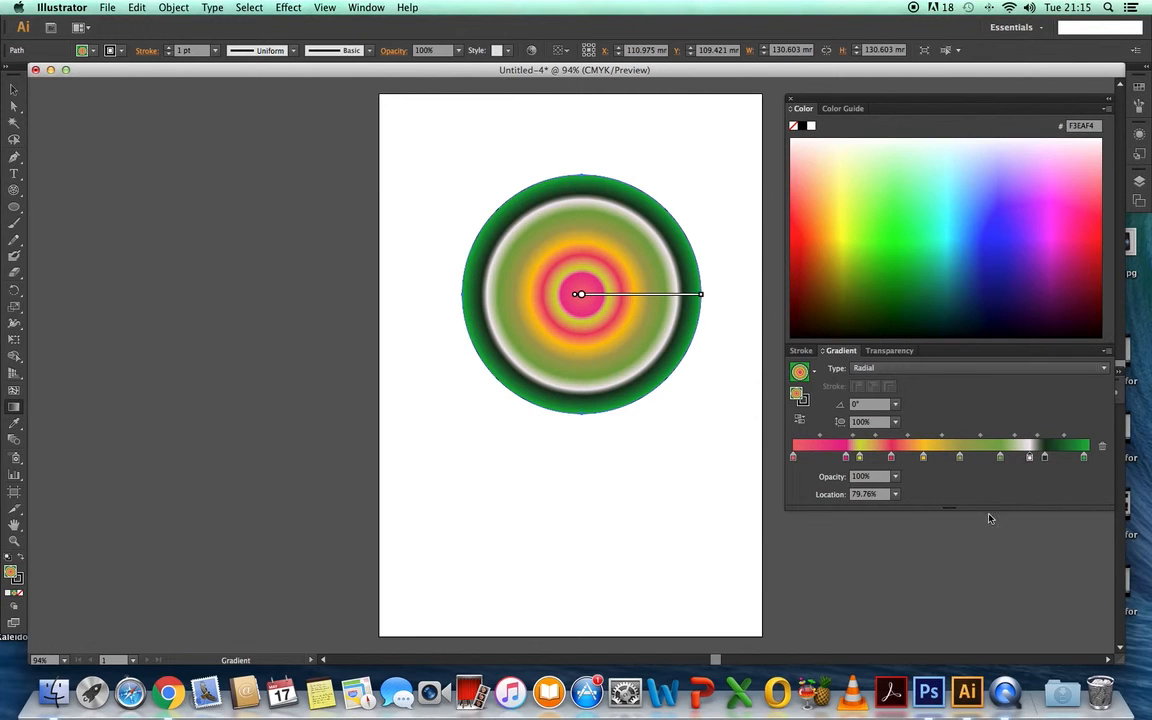
pyautogui.moveTo(846, 457)
pyautogui.mouseDown()
pyautogui.moveTo(822, 457)
pyautogui.moveTo(866, 461)
pyautogui.mouseUp()
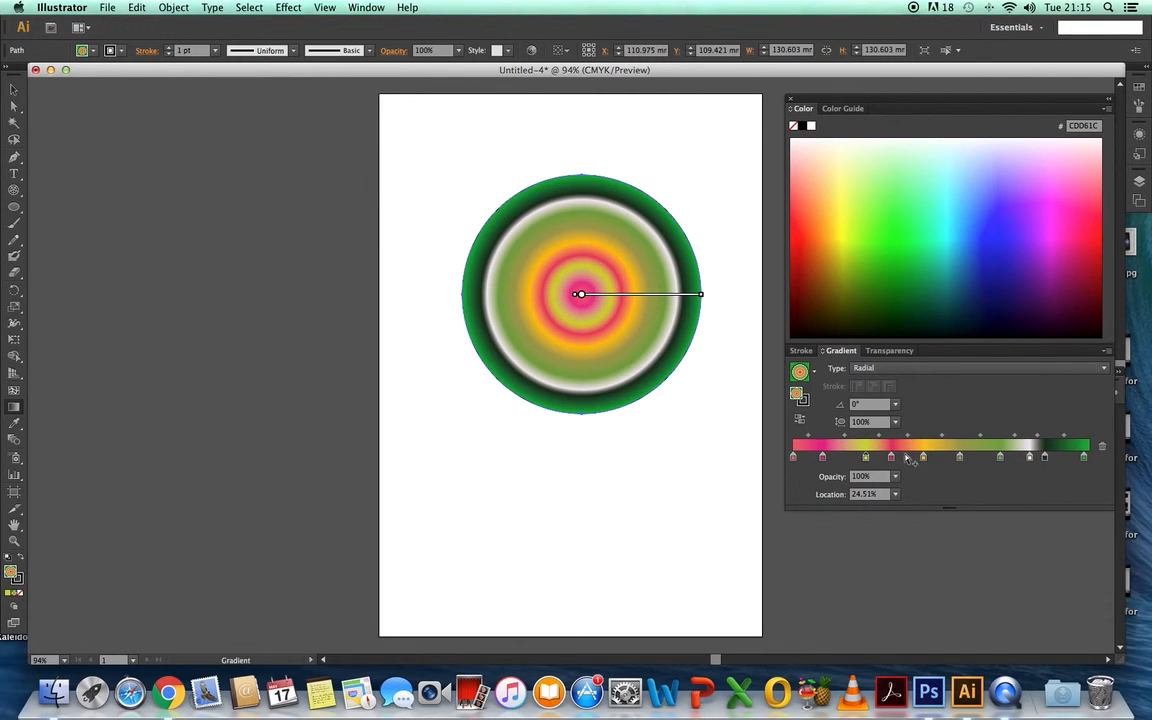
# - Set the opacity of the gradient's pink-red fourth stop to 60%
pyautogui.click(892, 458)
pyautogui.click(896, 478)
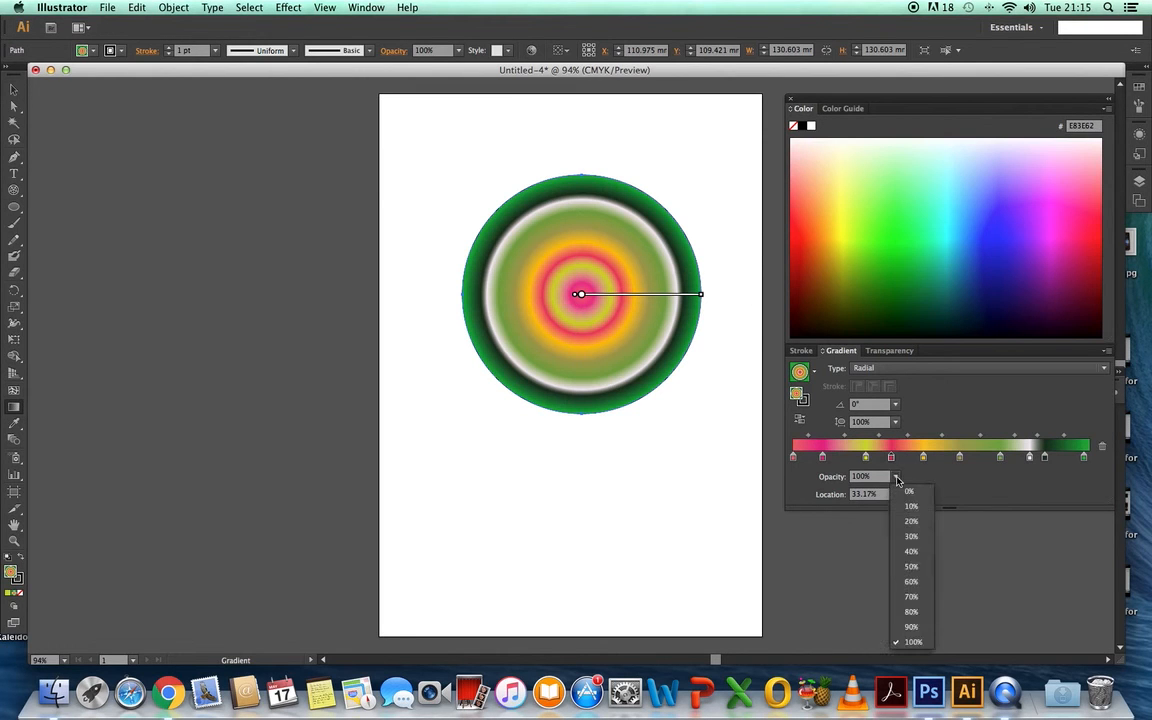
pyautogui.click(916, 581)
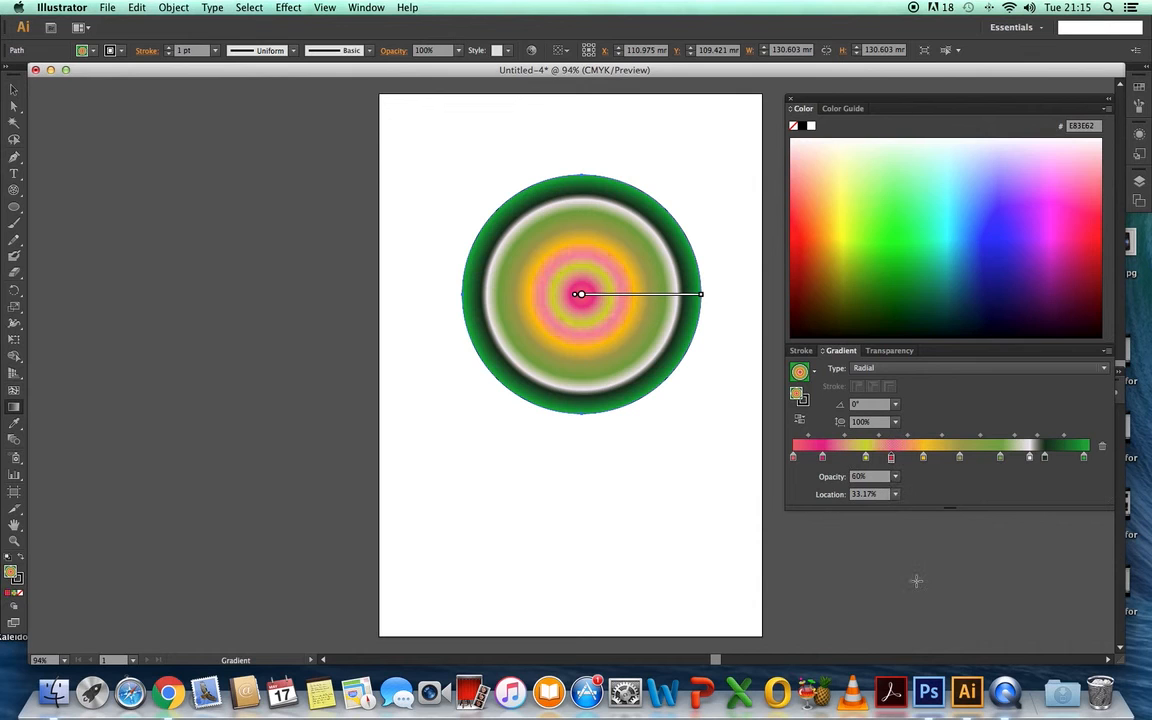
# - Try the gradient's near-black stop beside the green end stop at 20% opacity
pyautogui.click(1045, 458)
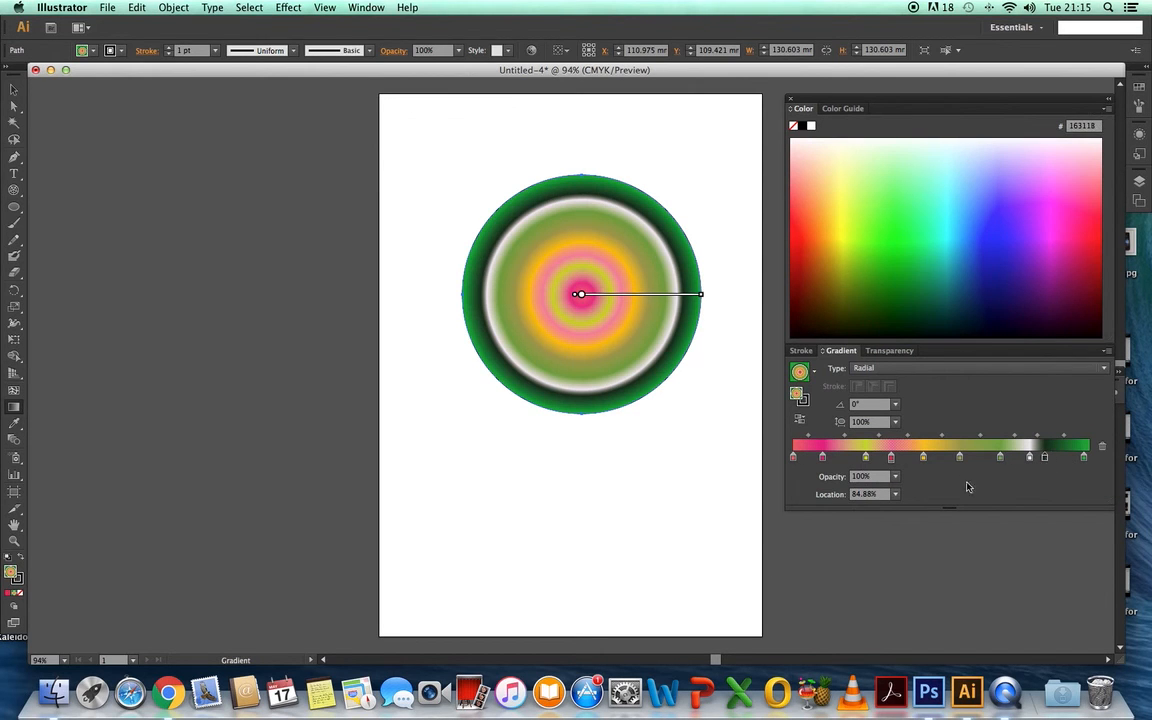
pyautogui.click(895, 476)
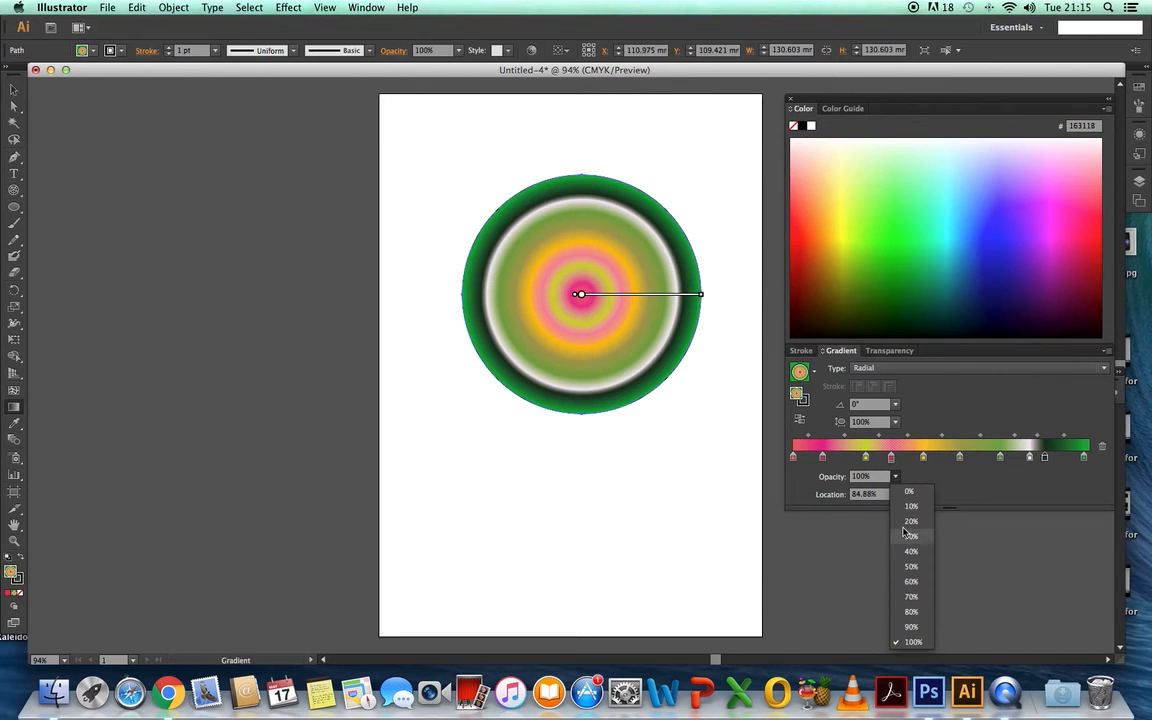
pyautogui.click(906, 521)
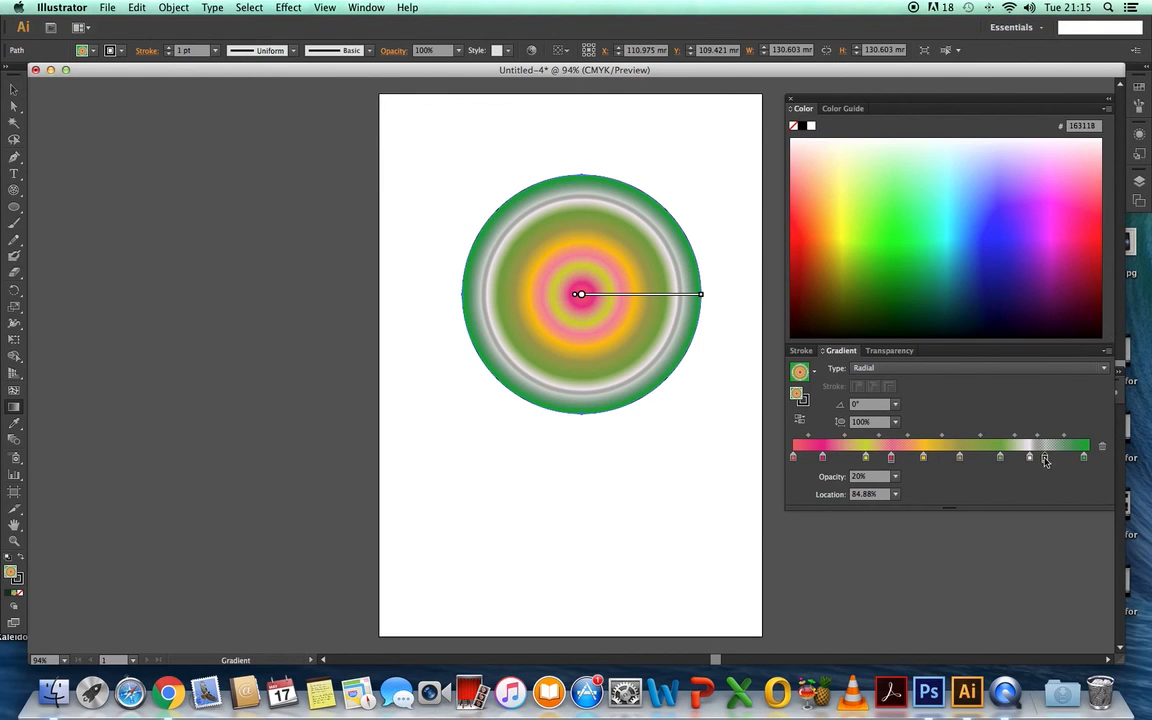
# - Restore the near-black gradient stop's opacity to 100% and switch to the Selection tool
pyautogui.click(896, 477)
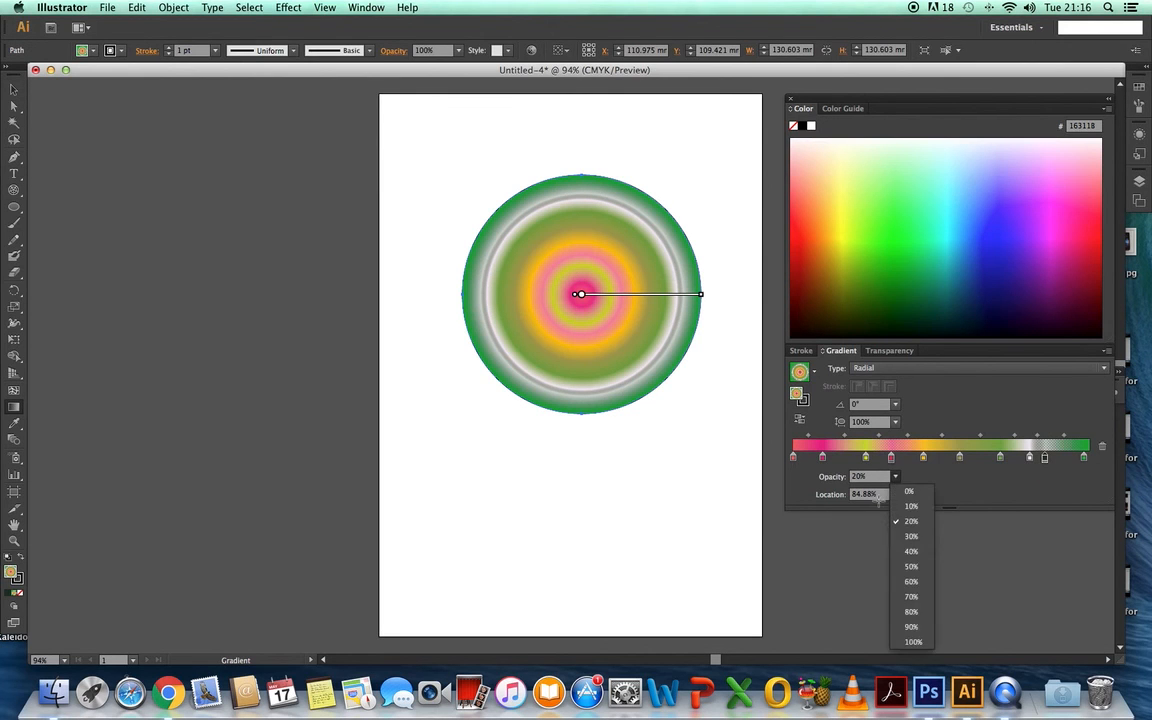
pyautogui.click(912, 636)
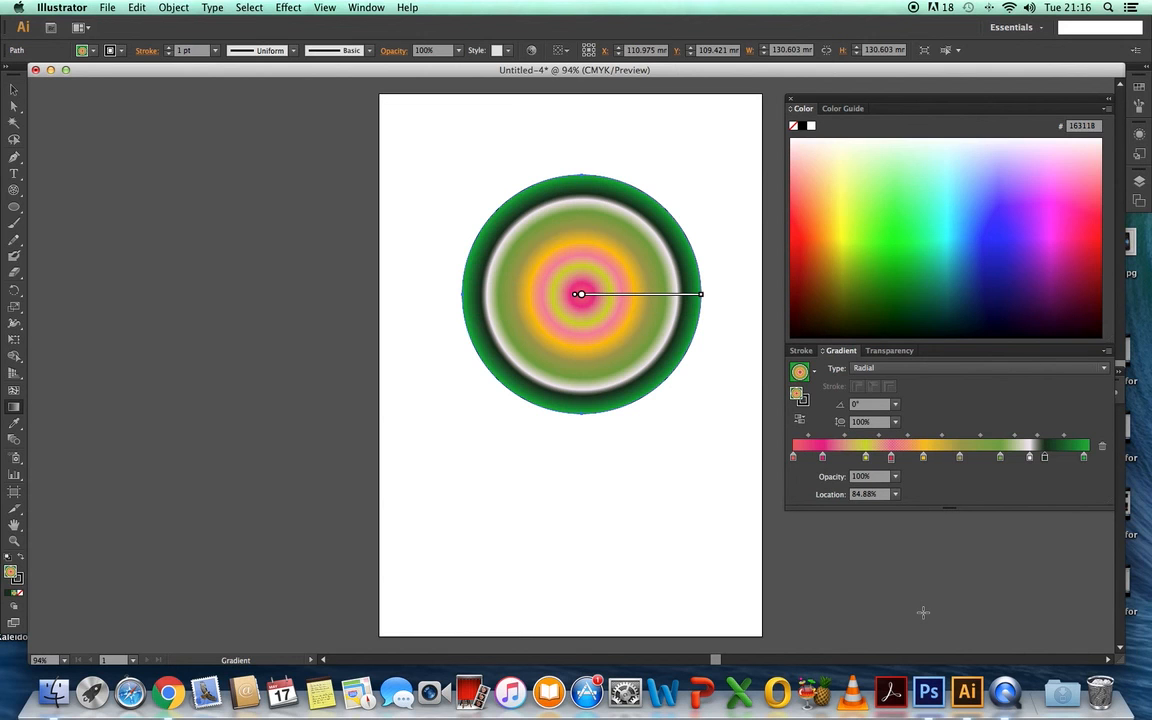
pyautogui.click(14, 91)
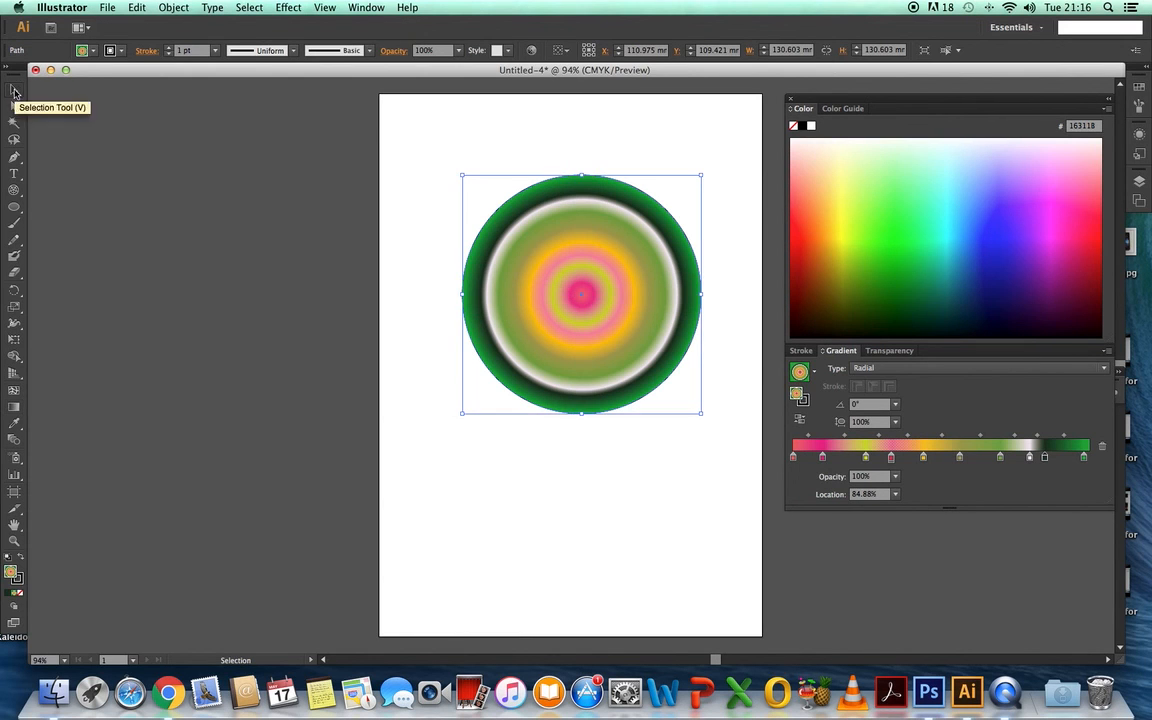